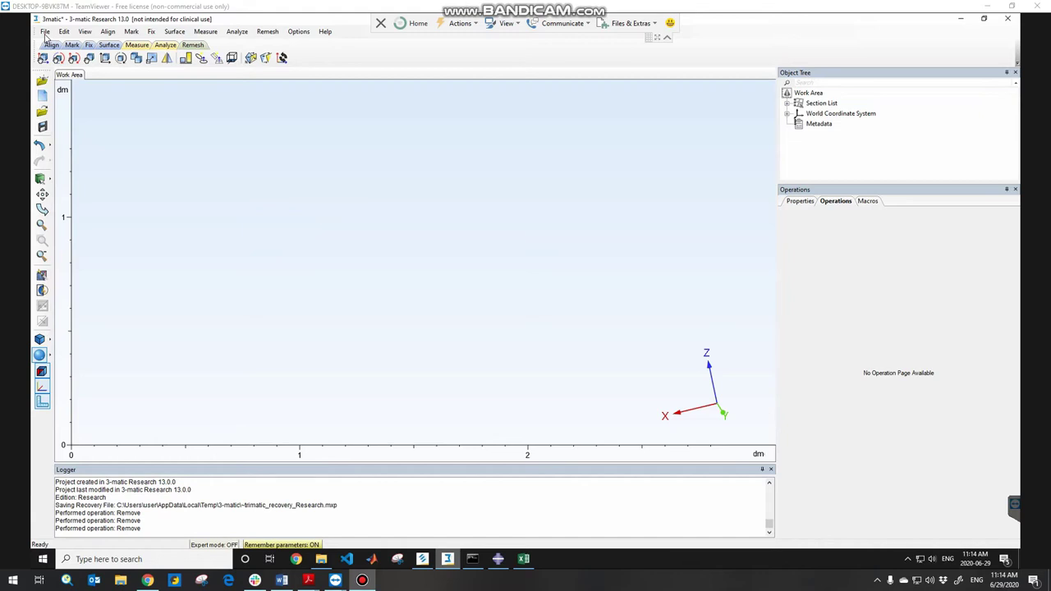
# Import BP.STL and SCAP.STL in millimetres with Fix normals and Split surfaces enabled, splitting by a 30° wireframe angle
pyautogui.click(45, 33)
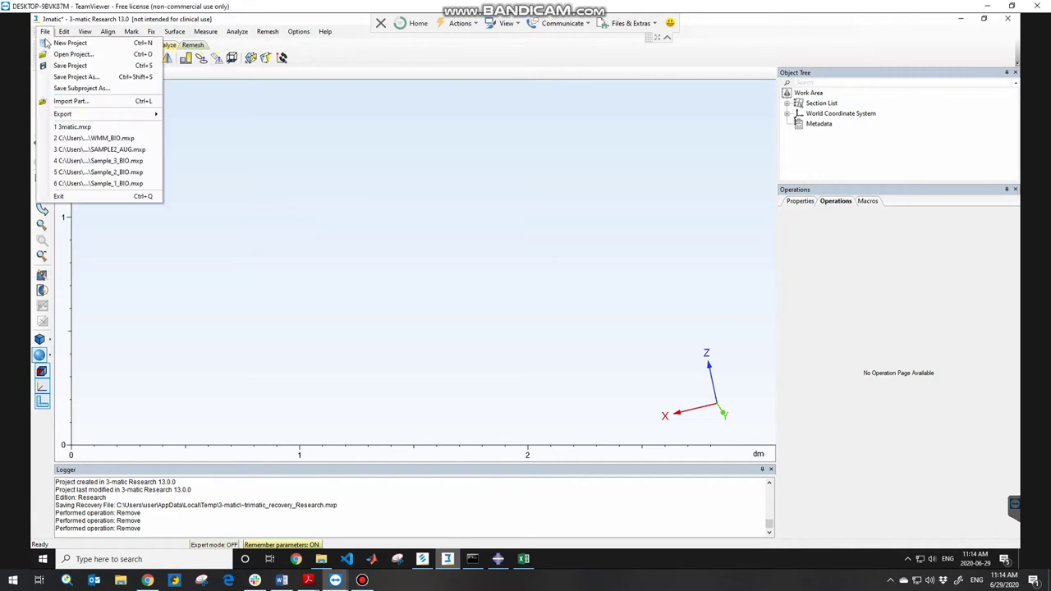
pyautogui.click(78, 101)
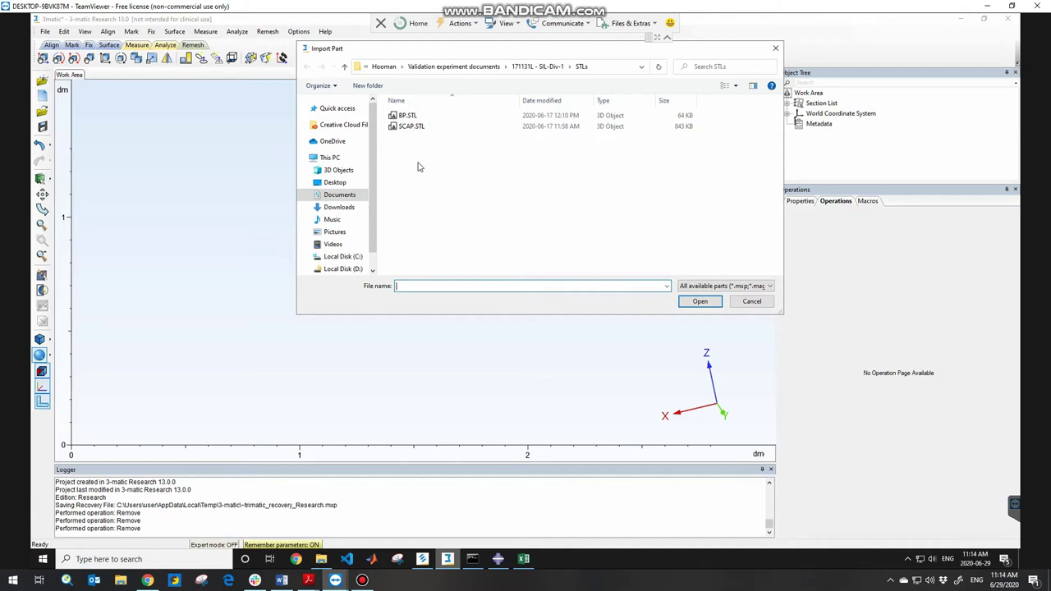
pyautogui.moveTo(413, 137); pyautogui.dragTo(415, 117)
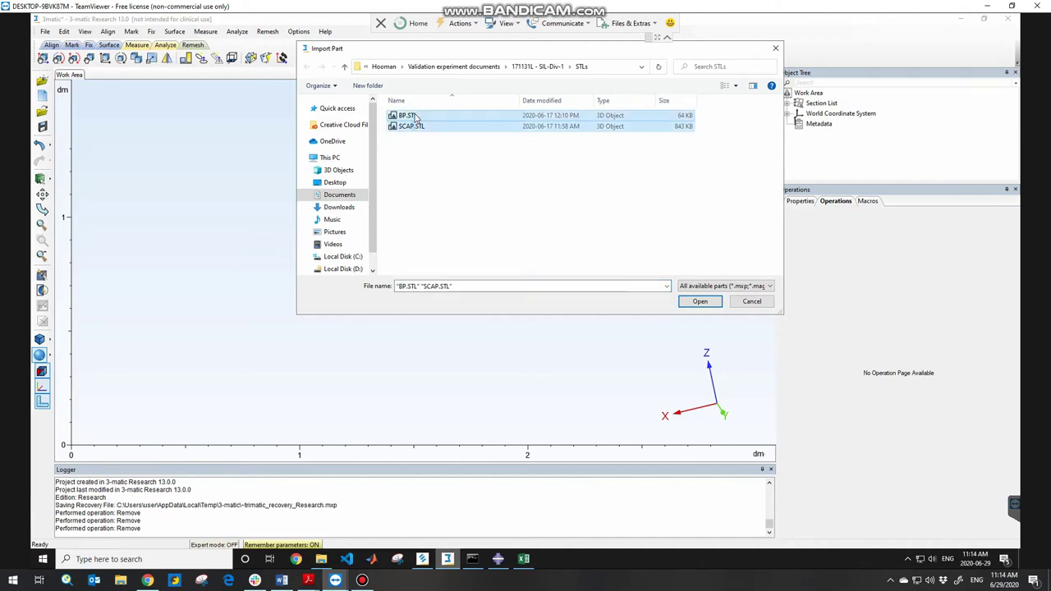
pyautogui.click(699, 302)
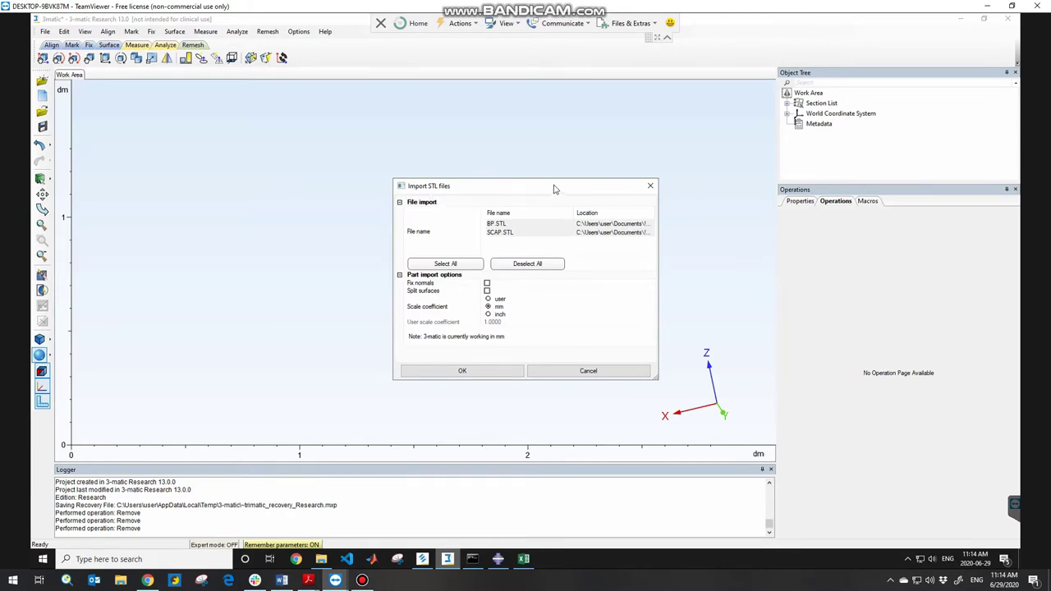
pyautogui.moveTo(551, 189); pyautogui.dragTo(527, 161)
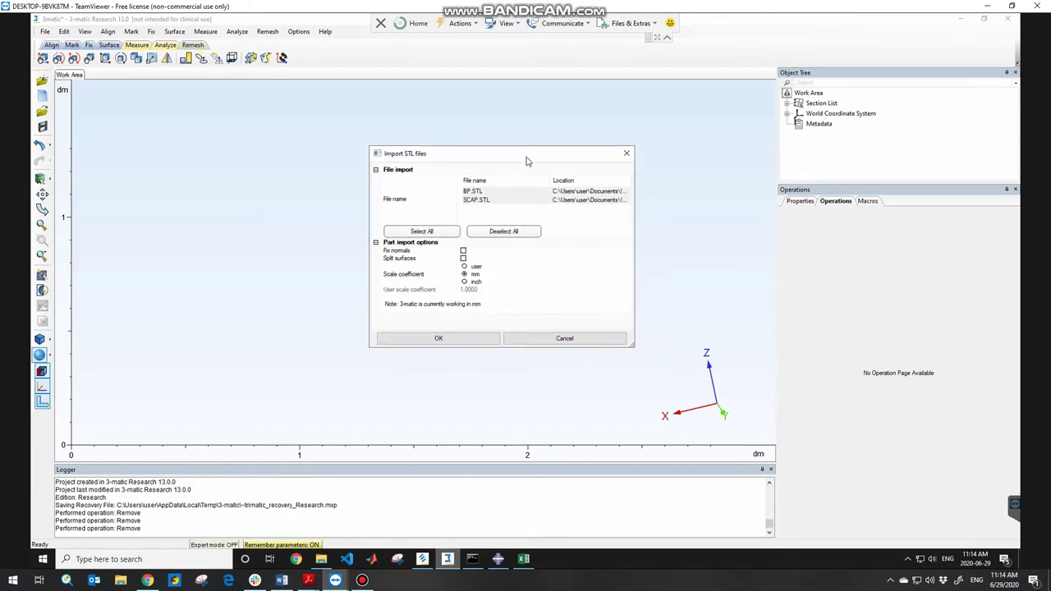
pyautogui.click(463, 250)
pyautogui.click(463, 259)
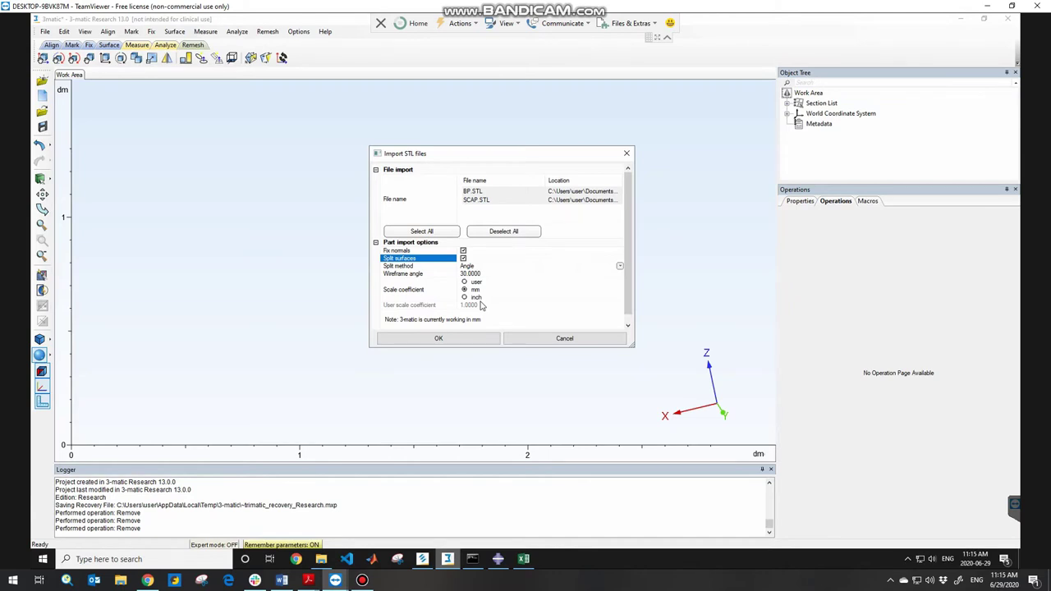
pyautogui.click(448, 340)
# Display the imported scapula and baseplate in the Filled with Triangle Edges shading mode
pyautogui.moveTo(440, 329); pyautogui.dragTo(429, 264, button='middle')
pyautogui.moveTo(430, 264); pyautogui.dragTo(493, 253, button='right')
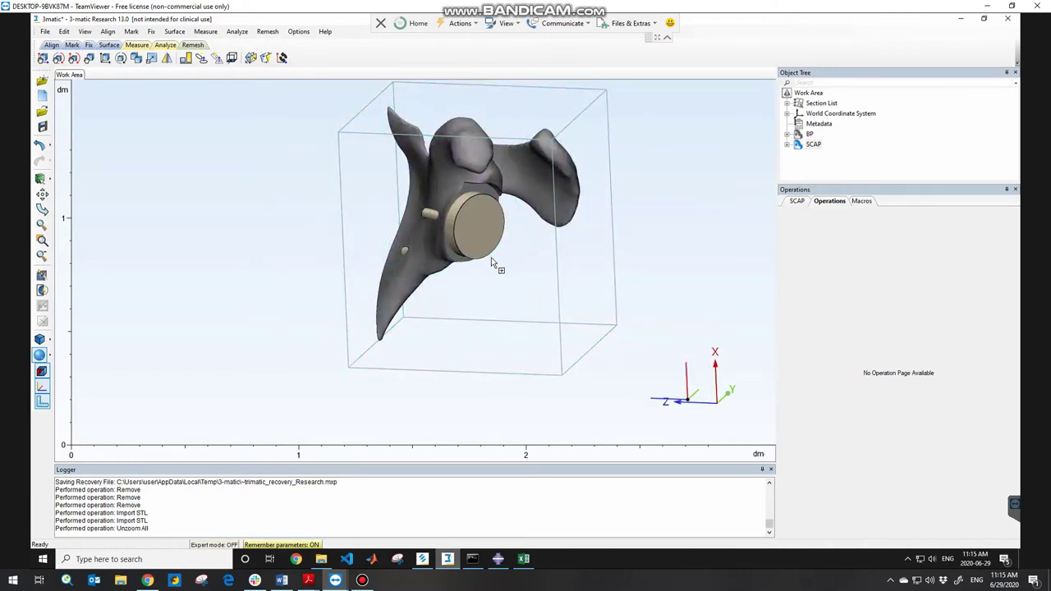
pyautogui.moveTo(498, 167); pyautogui.dragTo(536, 219, button='right')
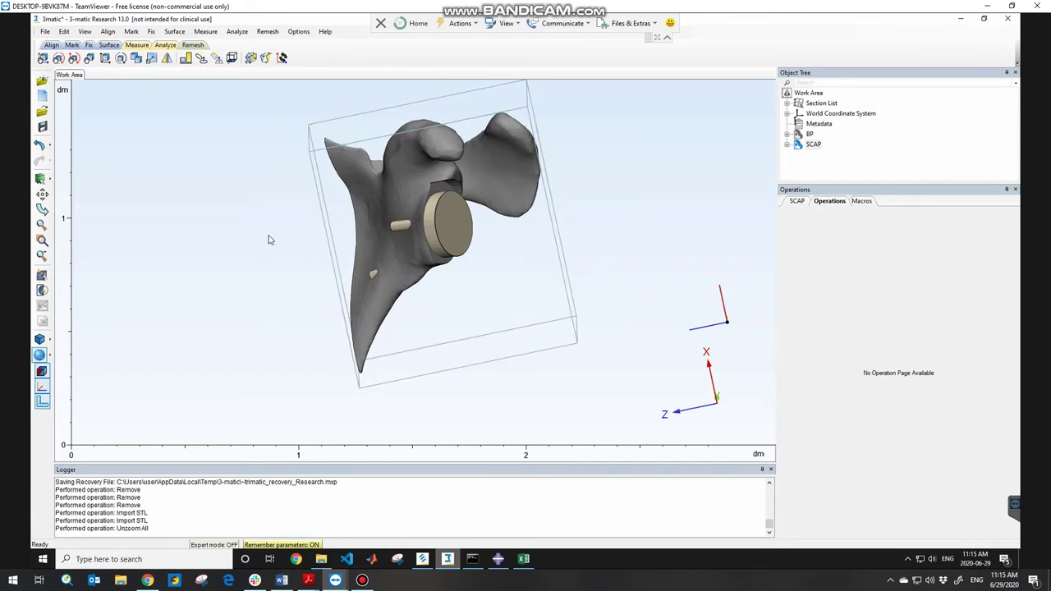
pyautogui.moveTo(441, 170); pyautogui.dragTo(382, 202, button='right')
pyautogui.moveTo(486, 186); pyautogui.dragTo(534, 235, button='right')
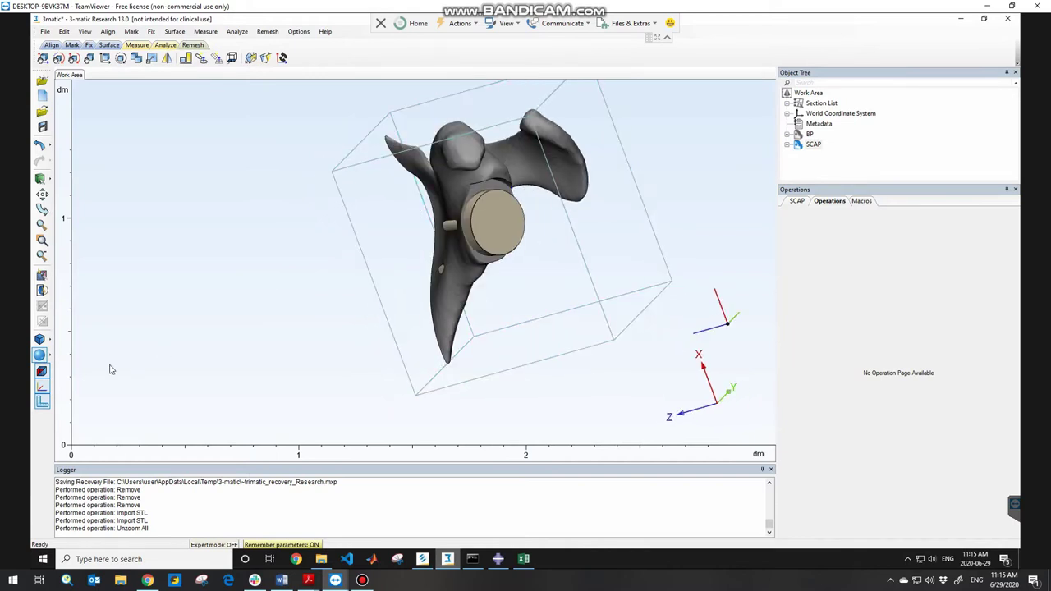
pyautogui.click(48, 355)
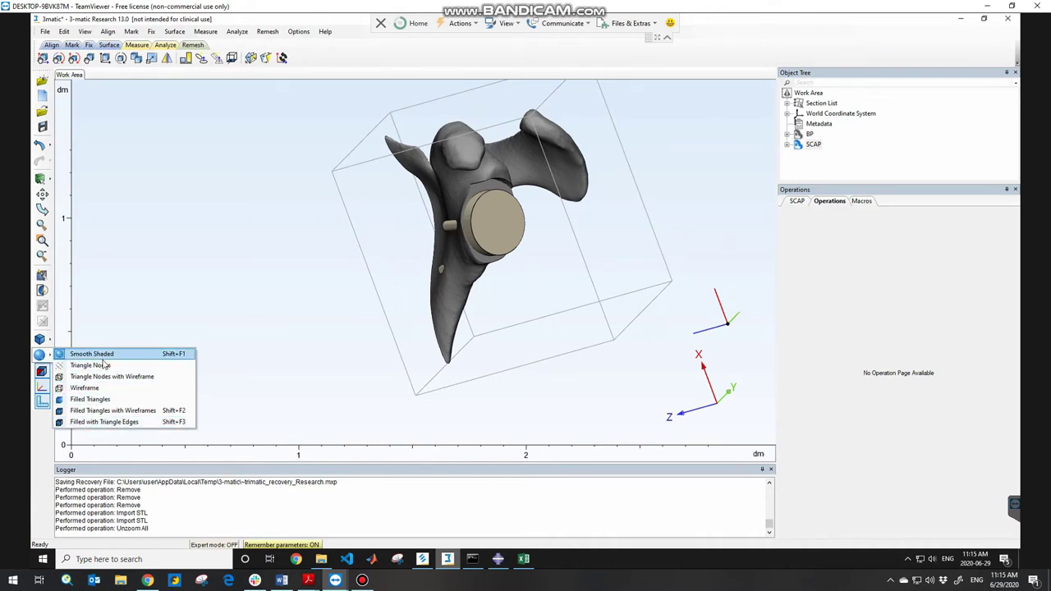
pyautogui.click(95, 425)
pyautogui.moveTo(493, 232); pyautogui.dragTo(533, 200, button='right')
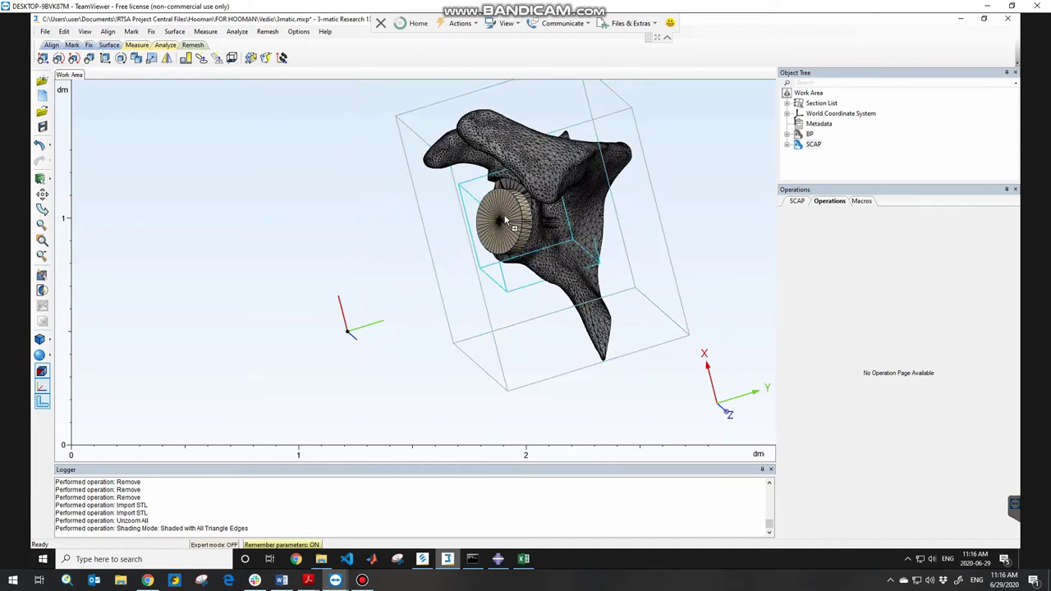
pyautogui.moveTo(525, 222); pyautogui.dragTo(357, 106, button='right')
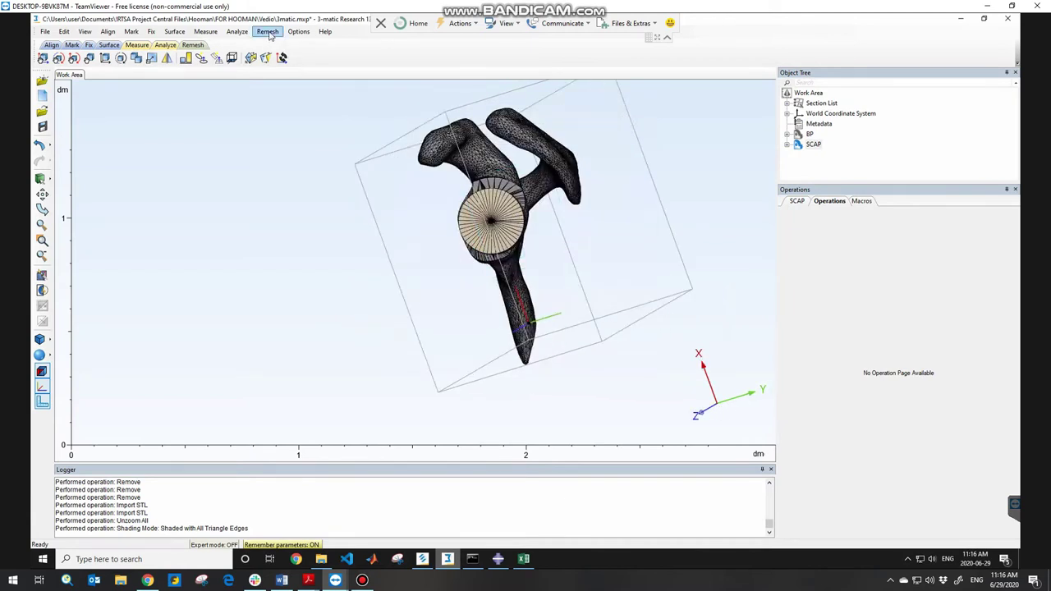
# Apply an Adaptive Remesh to SCAP and BP with a 1.6 mm target triangle edge length, preserving surface contours
pyautogui.click(268, 33)
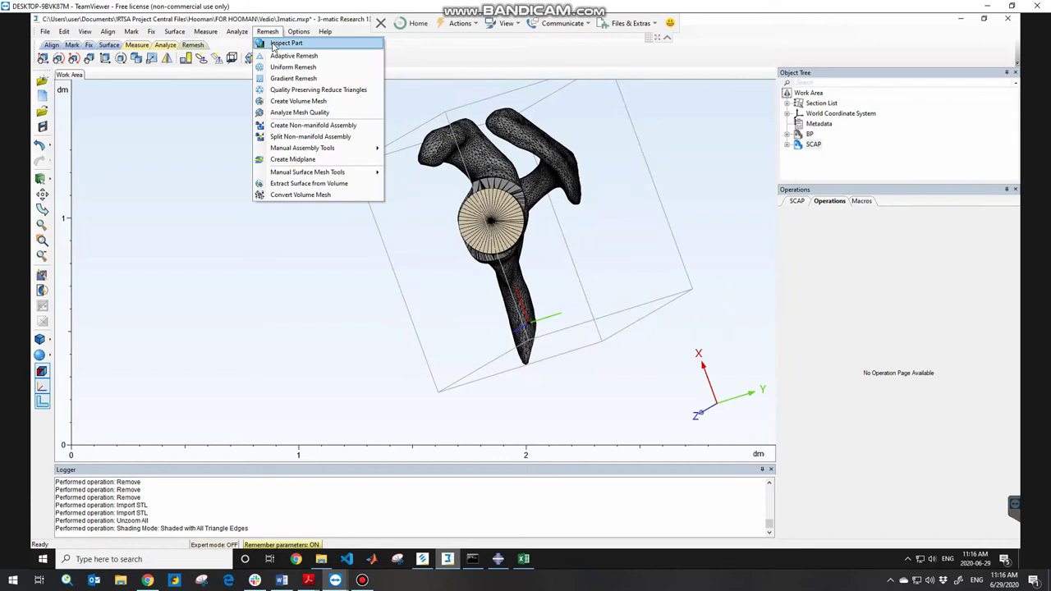
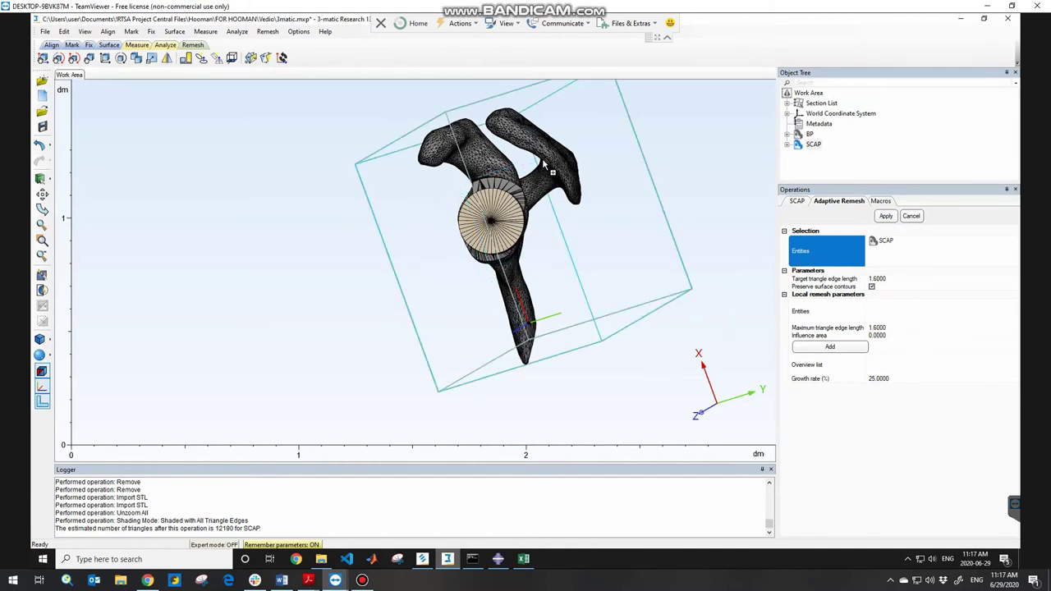
pyautogui.click(498, 216)
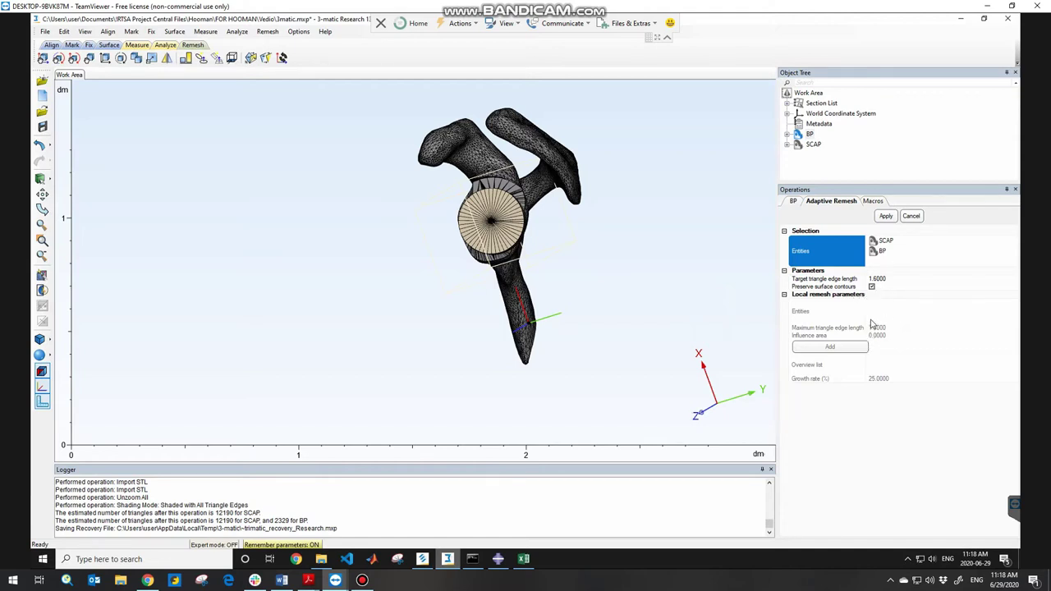
pyautogui.click(886, 217)
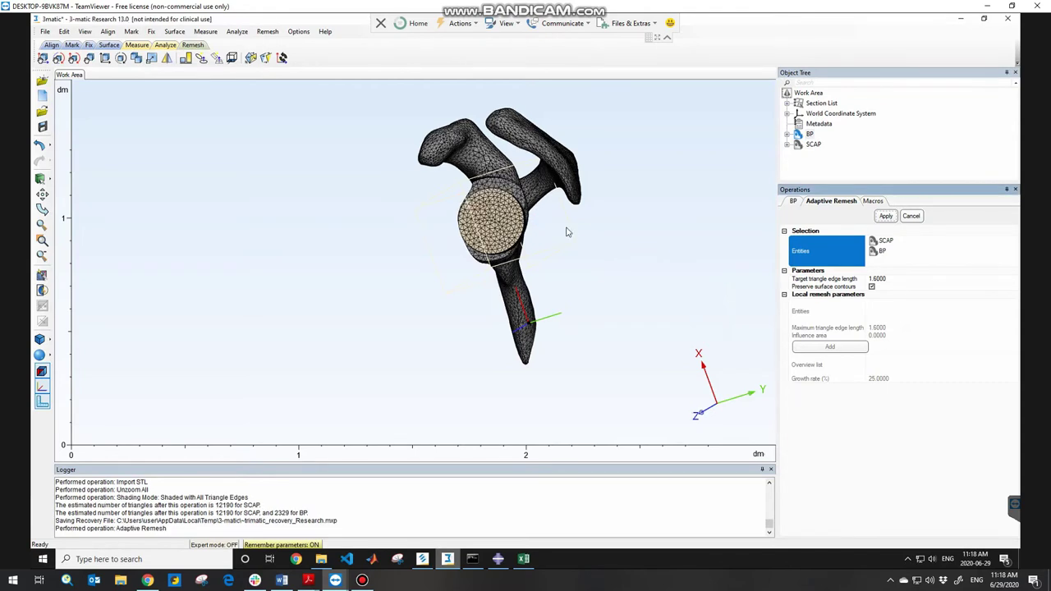
# Examine the remeshed triangles on the baseplate disc, its pegs and the surrounding scapula surface
pyautogui.scroll(1, 509, 211)
pyautogui.scroll(2, 509, 212)
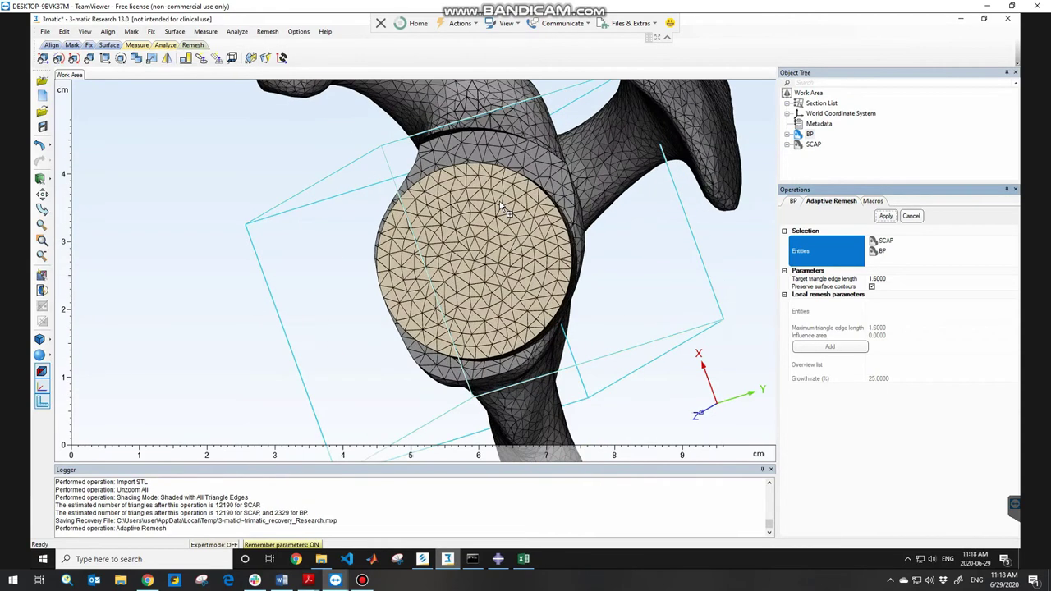
pyautogui.moveTo(509, 246); pyautogui.dragTo(372, 136, button='right')
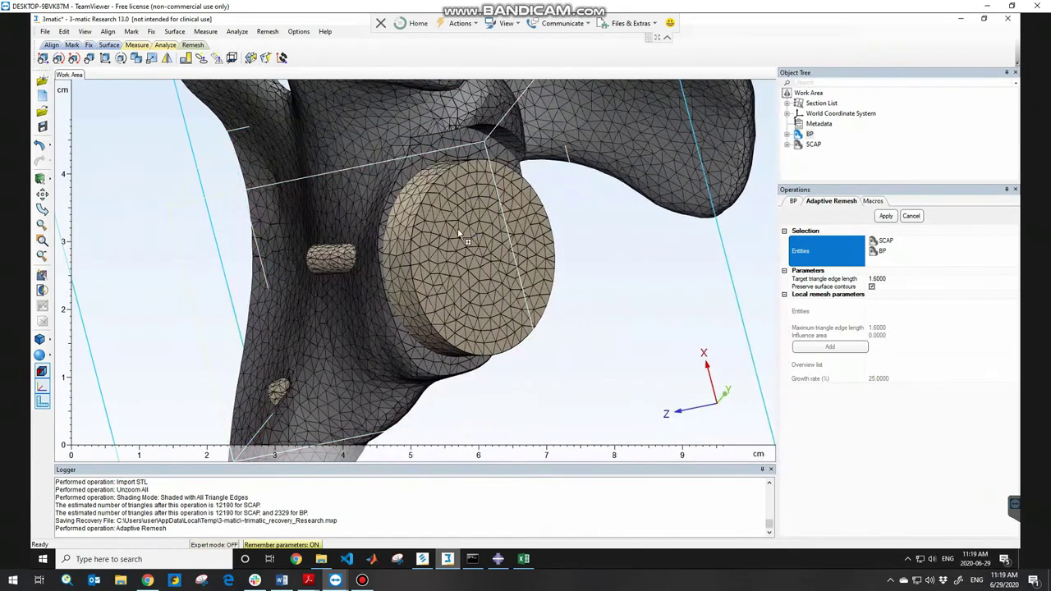
pyautogui.scroll(5, 458, 227)
pyautogui.scroll(-2, 455, 228)
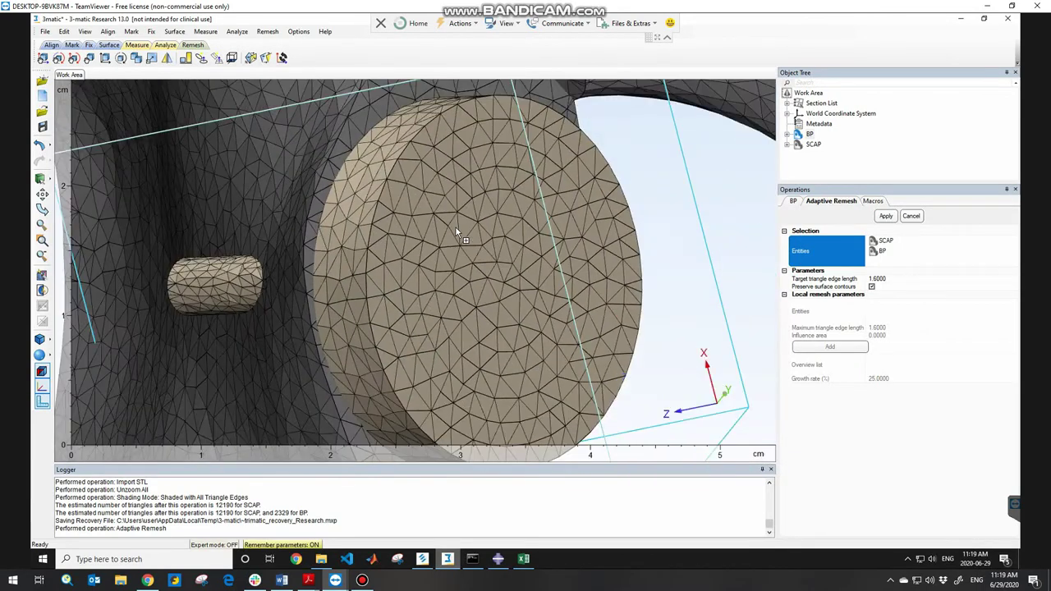
pyautogui.scroll(-8, 456, 228)
pyautogui.moveTo(437, 179); pyautogui.dragTo(495, 222, button='right')
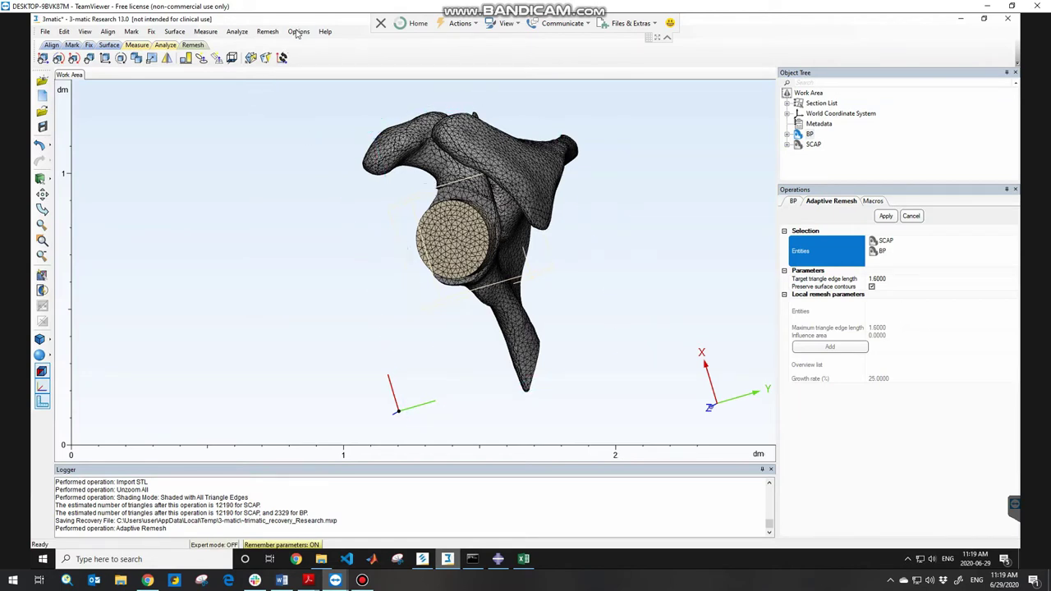
# Create a Tet4 volume mesh of BP with a 1.6 mm maximum edge length and review its logged mesh statistics
pyautogui.click(269, 32)
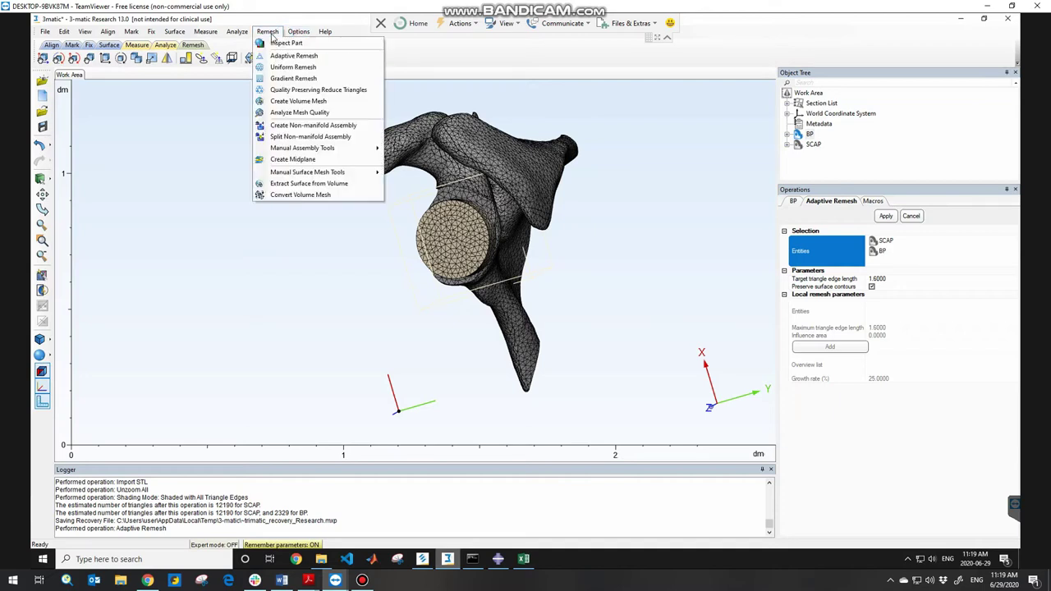
pyautogui.click(311, 102)
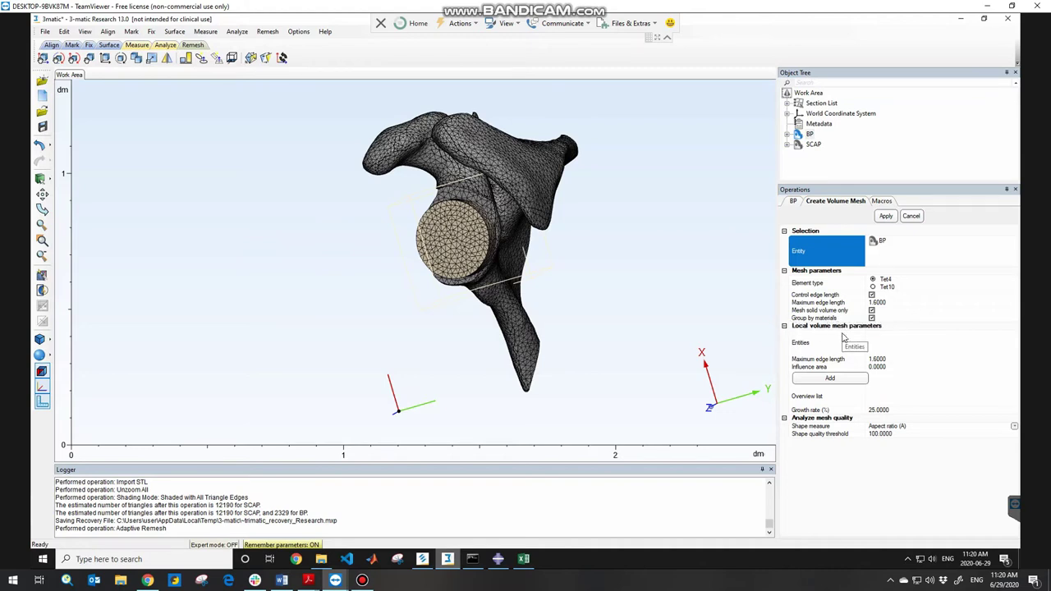
pyautogui.click(885, 215)
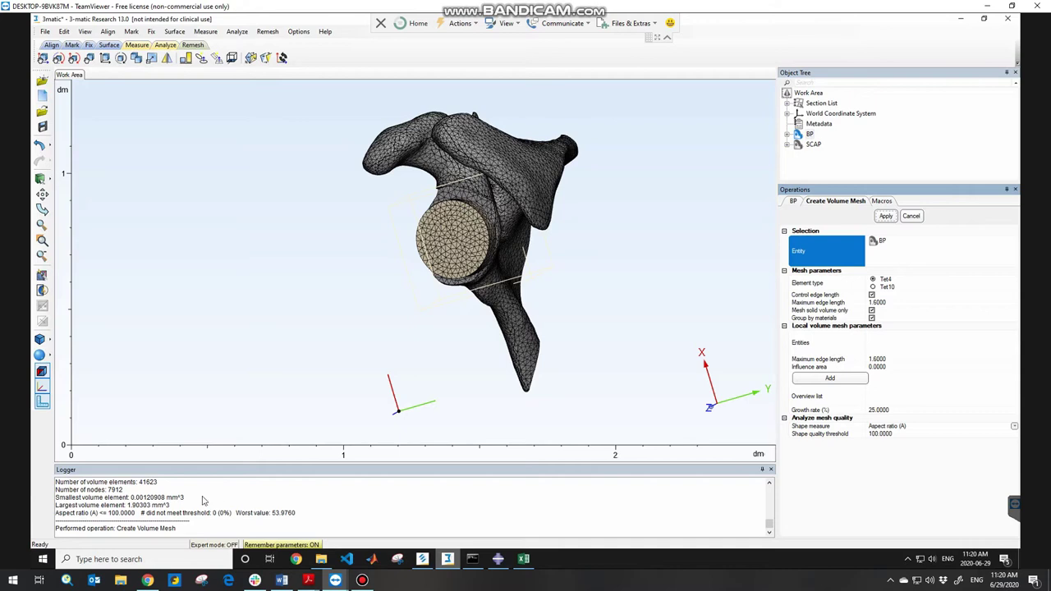
pyautogui.scroll(1, 176, 505)
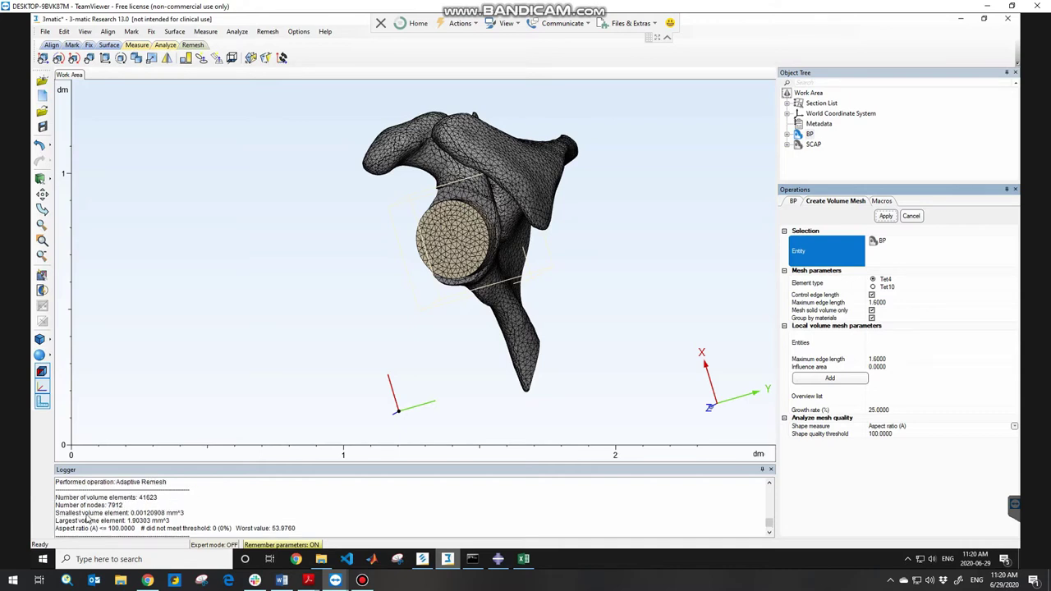
pyautogui.scroll(-1, 155, 516)
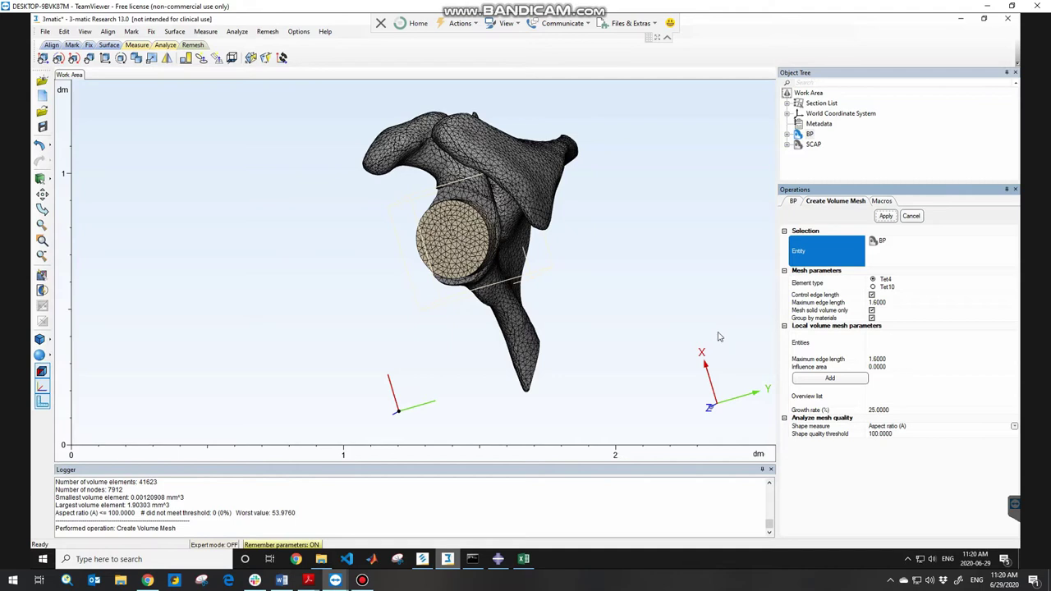
# Replace BP with SCAP as the meshing entity and create its Tet4 volume mesh with a 1.6 mm maximum edge length
pyautogui.click(884, 242)
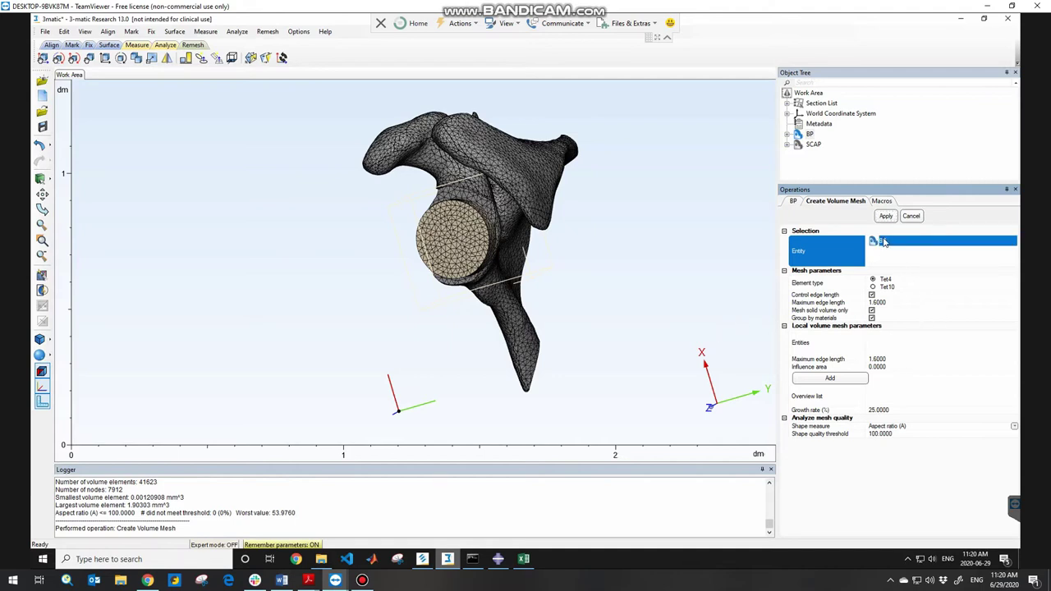
pyautogui.press('Delete')
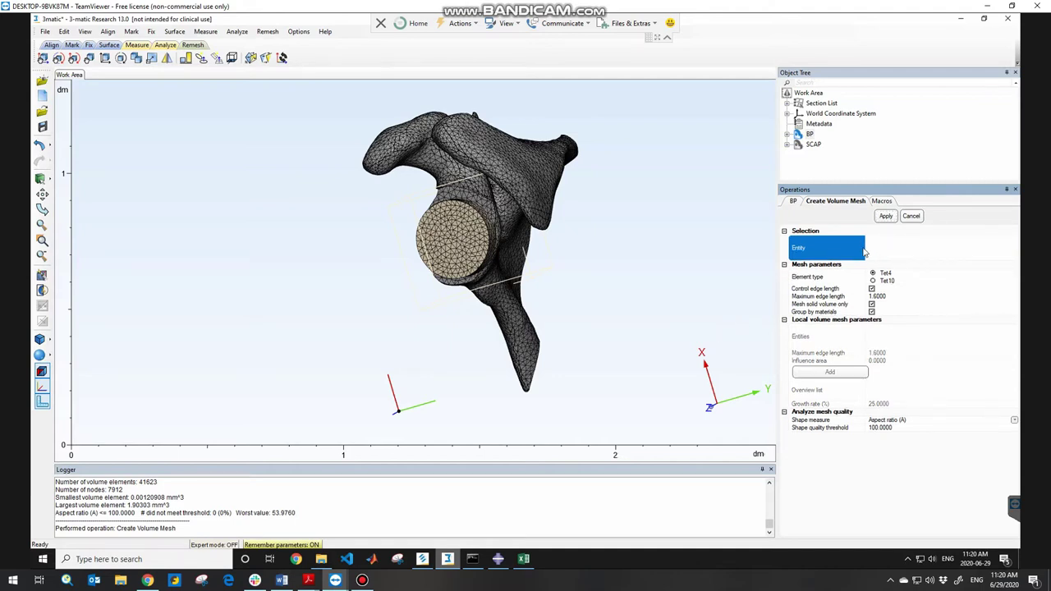
pyautogui.click(550, 185)
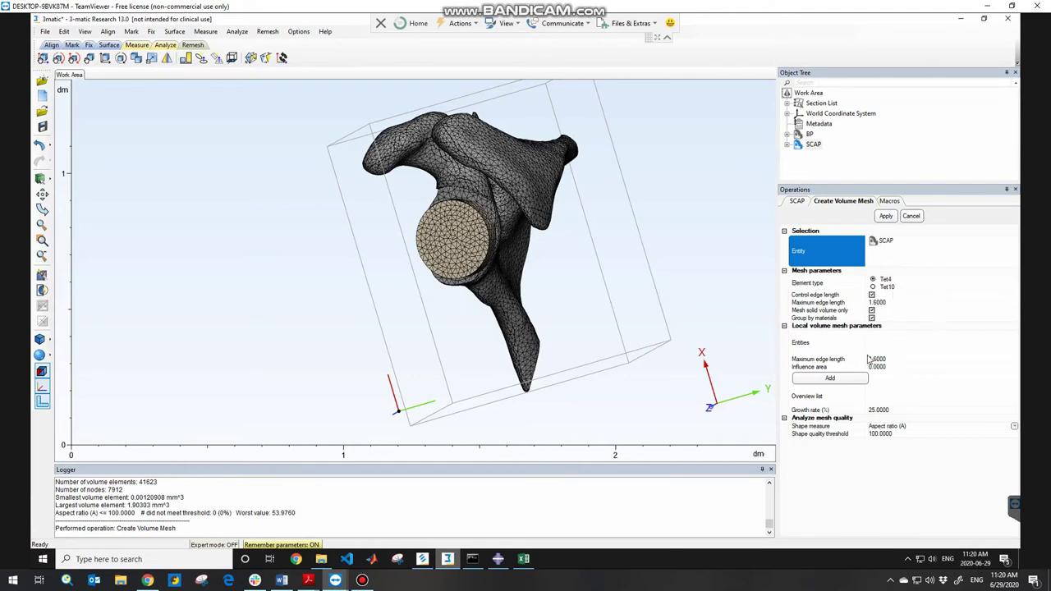
pyautogui.click(887, 218)
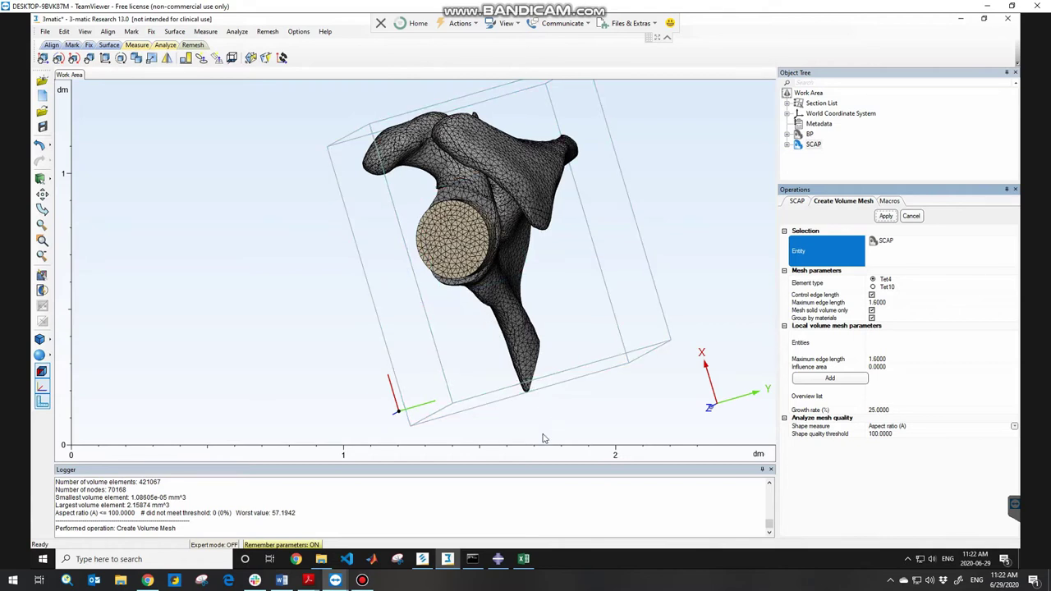
# Switch to Mimics and show the Final-smoothed-wraped scapula object enlarged in the 3D view
pyautogui.click(424, 561)
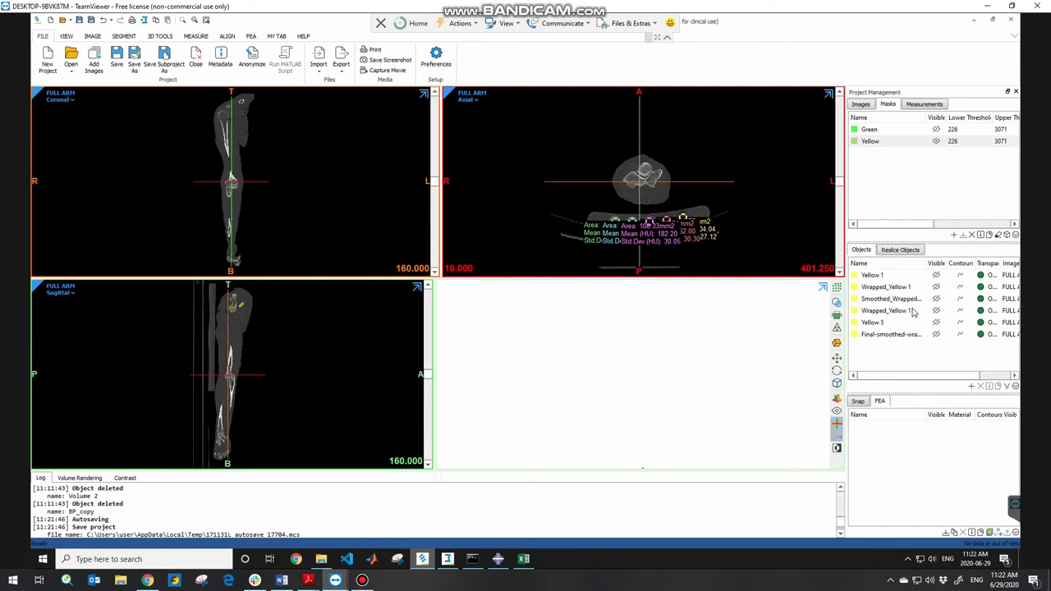
pyautogui.click(936, 334)
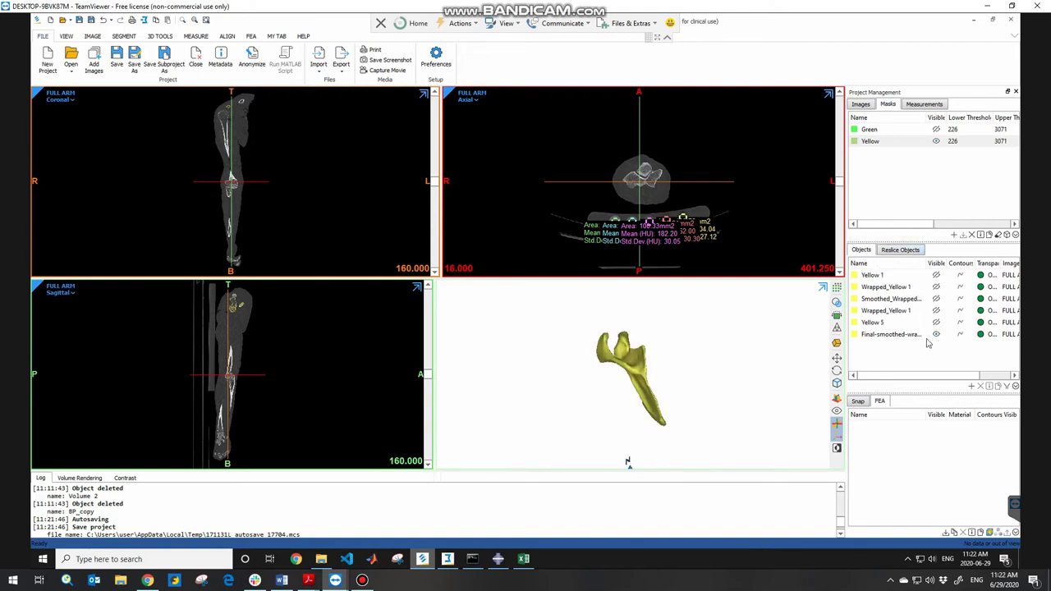
pyautogui.moveTo(663, 367); pyautogui.dragTo(758, 361, button='right')
pyautogui.scroll(4, 636, 380)
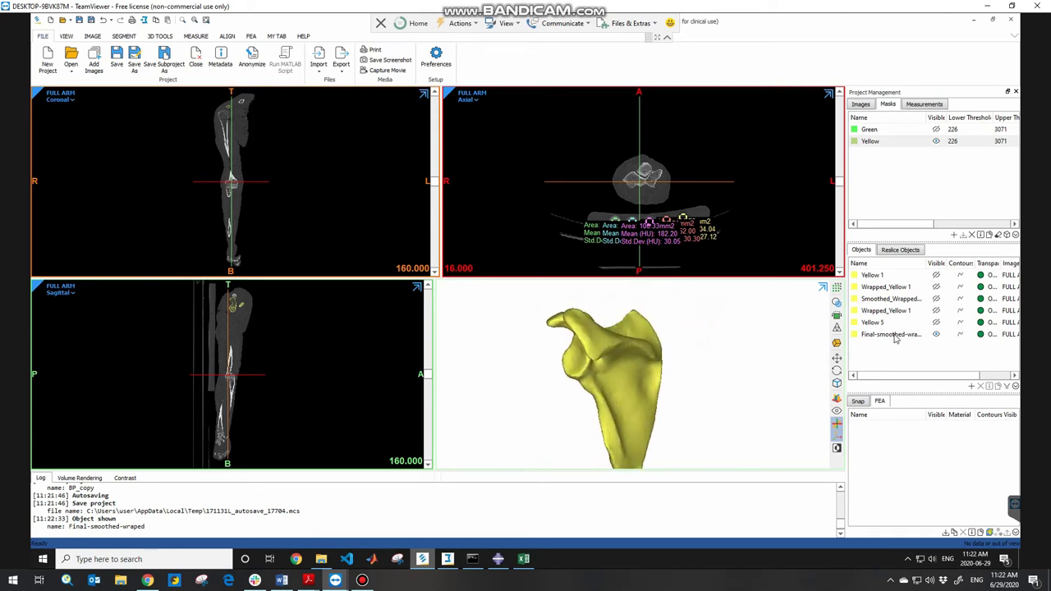
# Copy the Final-smoothed-wraped part from the Mimics project to the clipboard, leaving the other parts and masks out
pyautogui.click(894, 336)
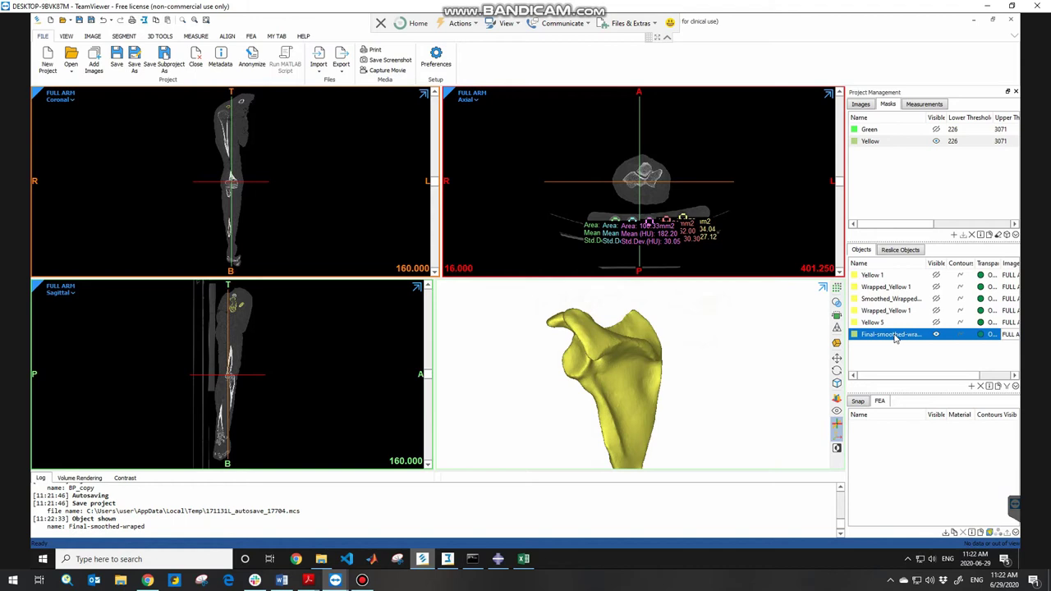
pyautogui.hotkey('ctrl', 'c')
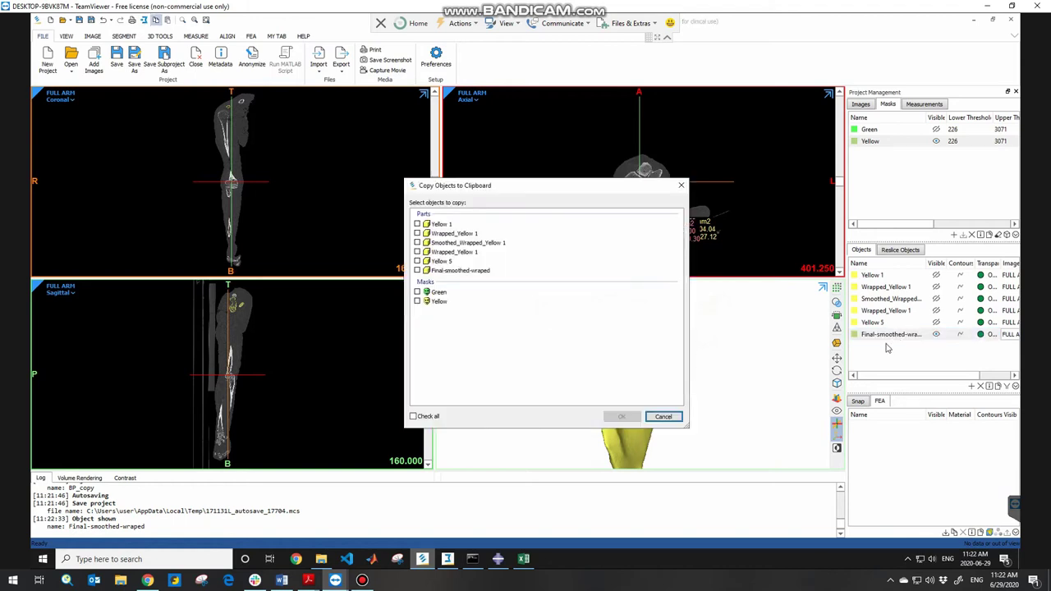
pyautogui.moveTo(588, 190); pyautogui.dragTo(530, 165)
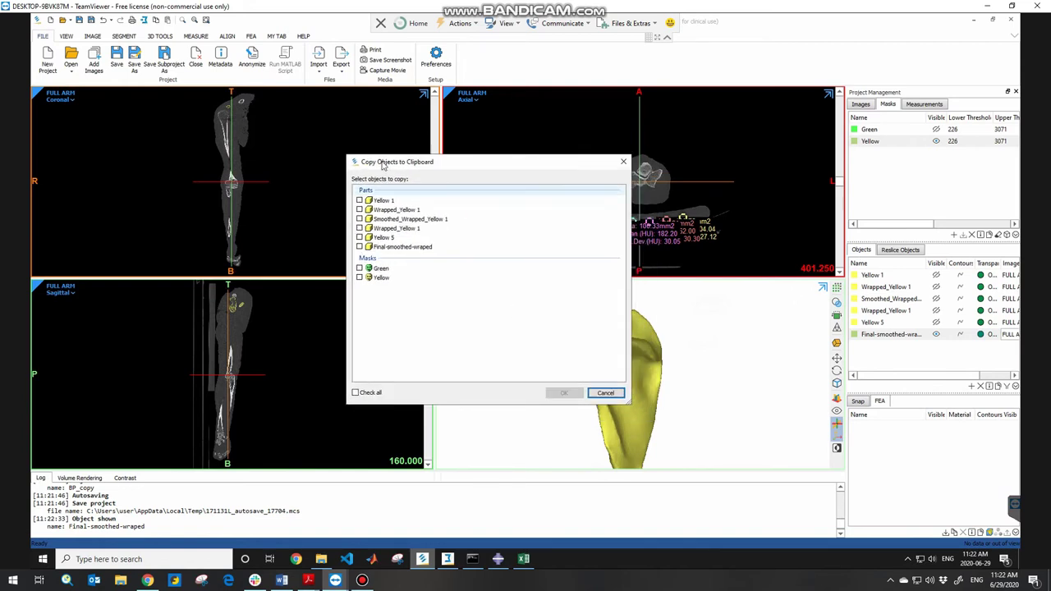
pyautogui.moveTo(385, 163); pyautogui.dragTo(419, 147)
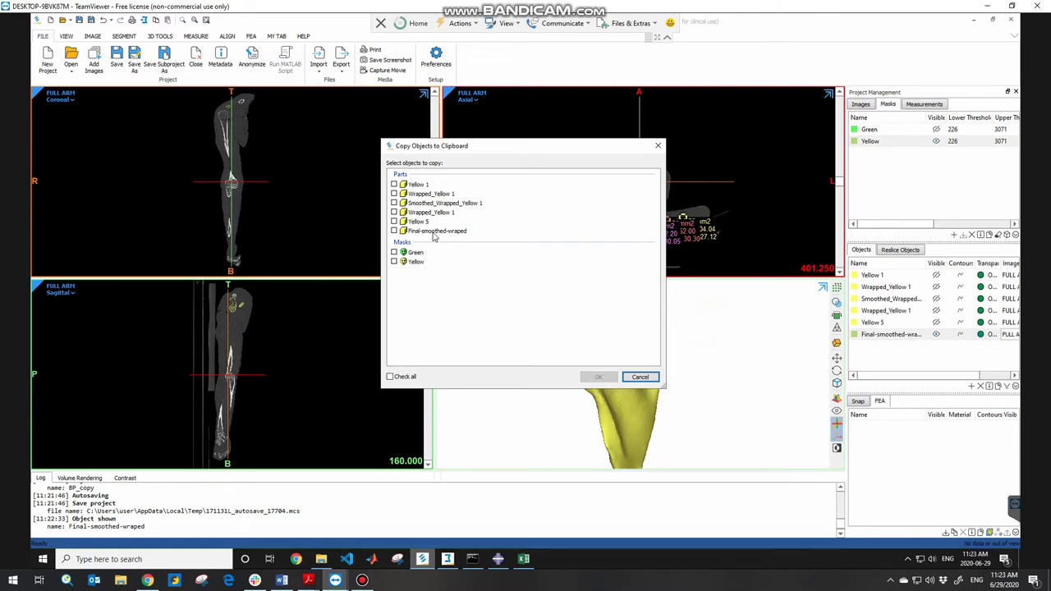
pyautogui.click(394, 230)
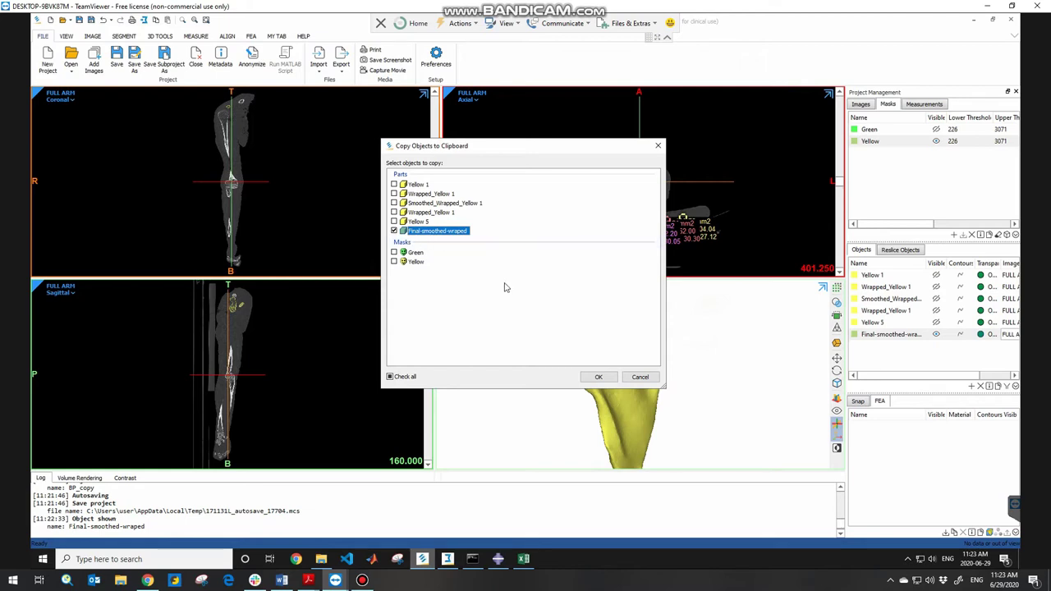
pyautogui.click(593, 379)
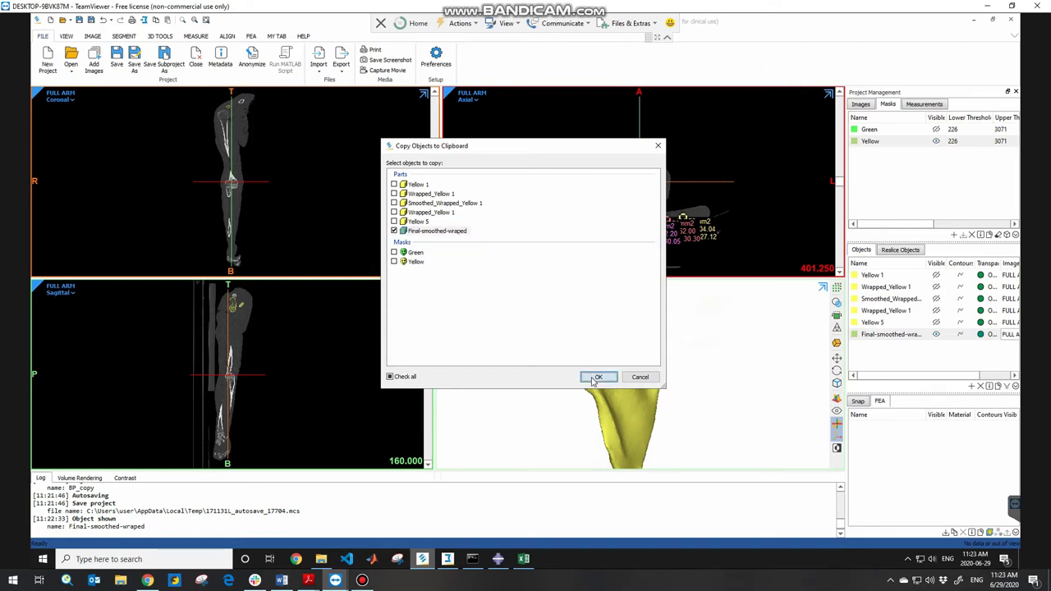
# Switch to 3-matic and paste the copied Final-smoothed-wraped part into the work area alongside BP and SCAP
pyautogui.click(448, 560)
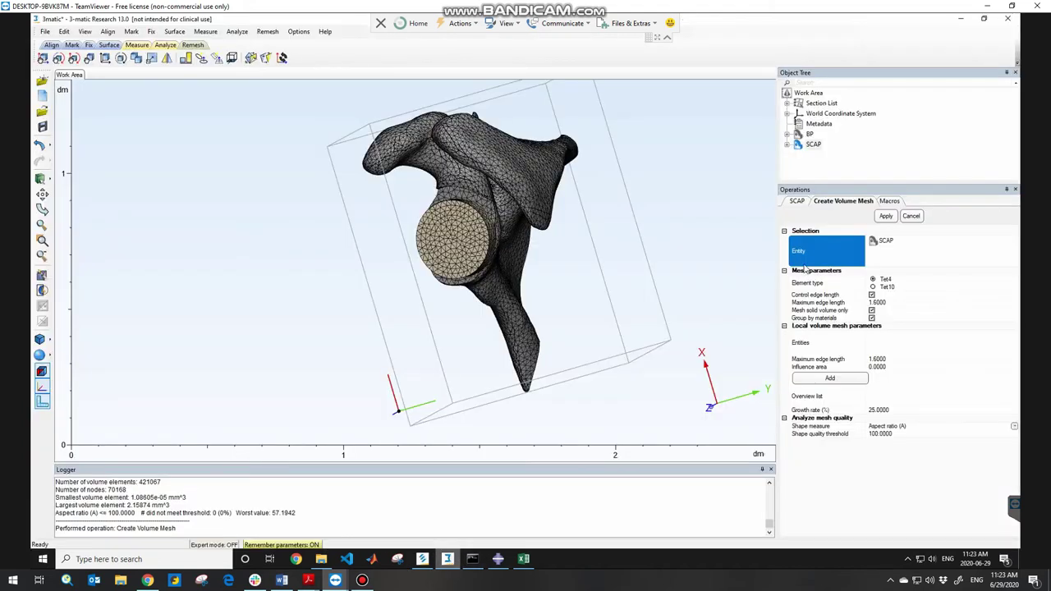
pyautogui.click(811, 166)
pyautogui.click(811, 166)
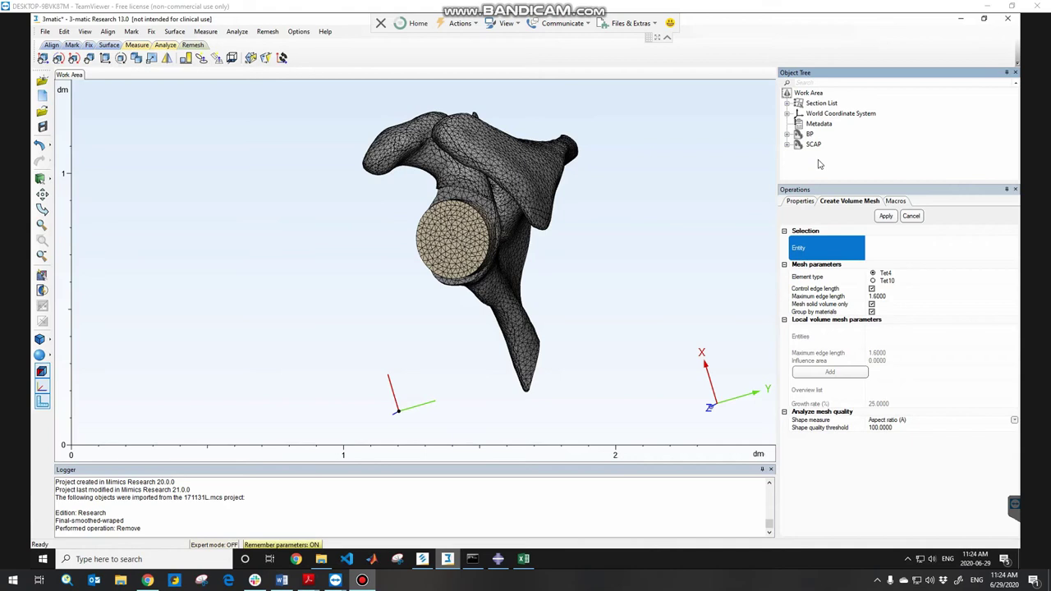
pyautogui.hotkey('ctrl', 'v')
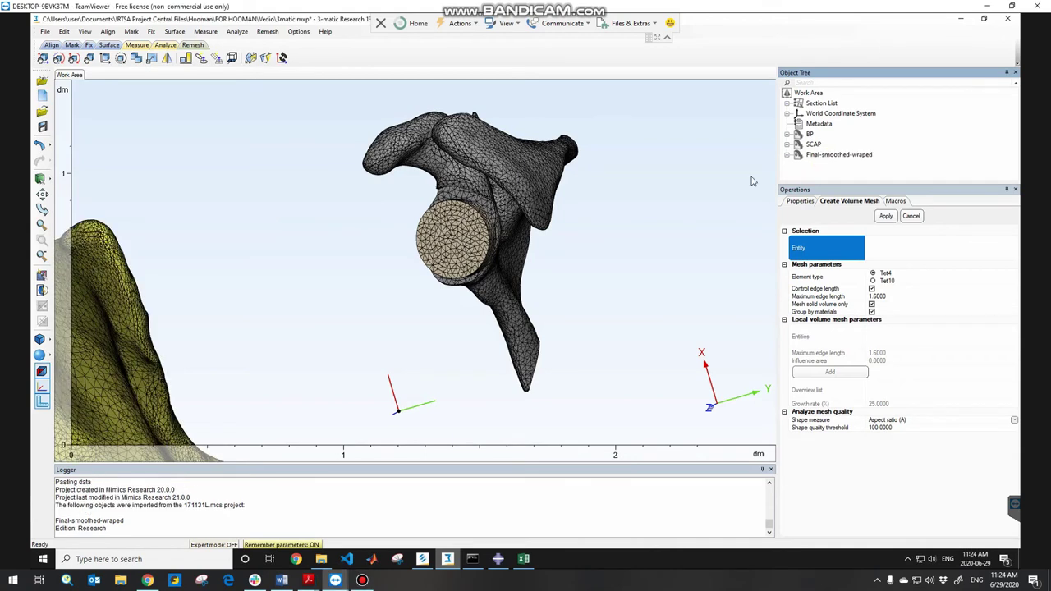
# Examine the position and orientation of the pasted Final-smoothed-wraped scapula relative to the meshed SCAP and BP parts
pyautogui.scroll(-4, 205, 329)
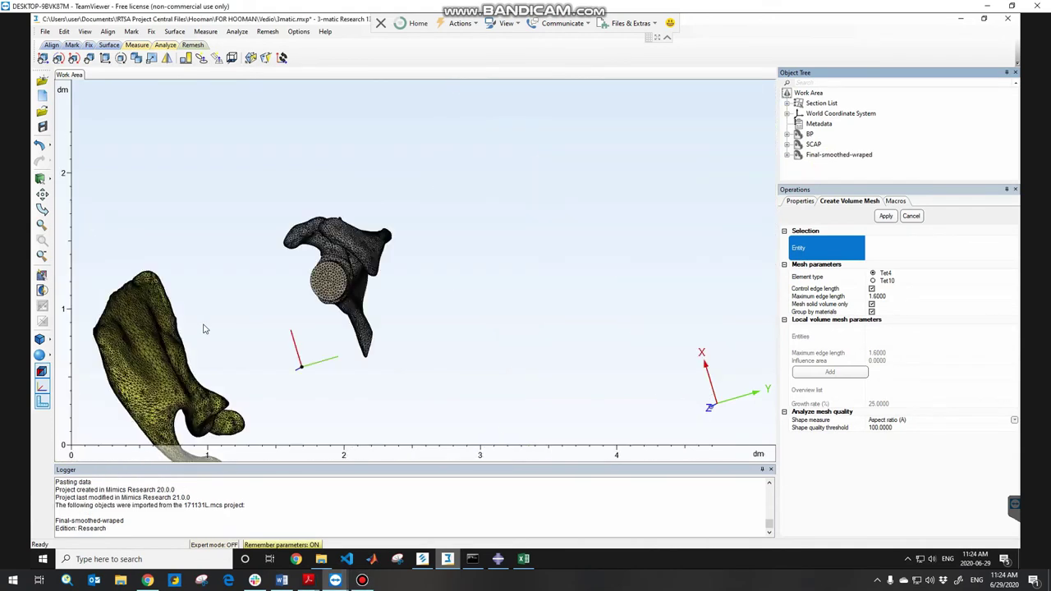
pyautogui.click(175, 339)
pyautogui.click(236, 367)
pyautogui.keyDown('ctrl'); pyautogui.moveTo(260, 344); pyautogui.dragTo(373, 250, button='right'); pyautogui.keyUp('ctrl')
pyautogui.click(219, 268)
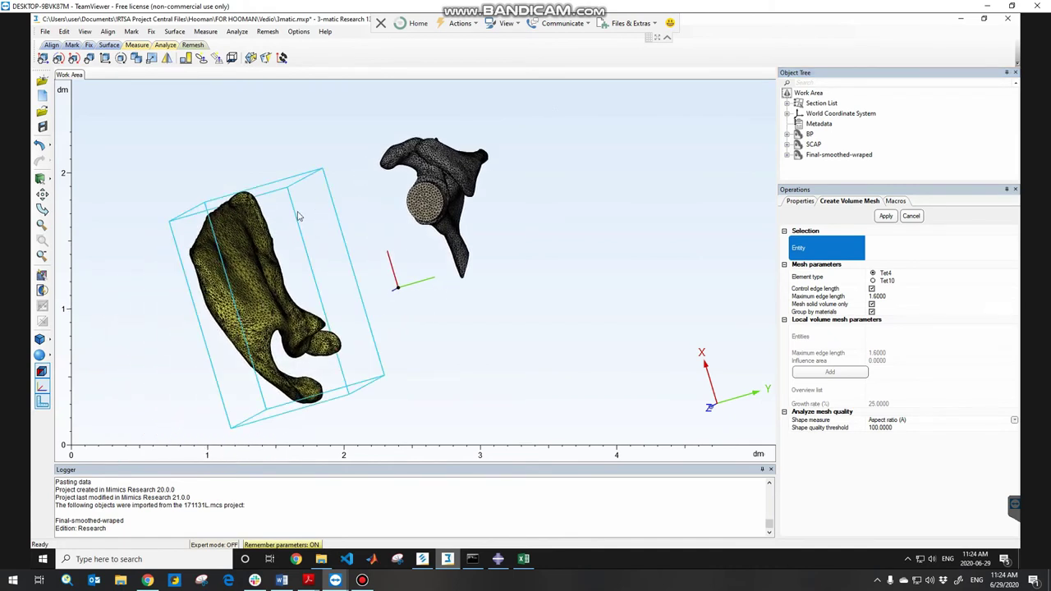
pyautogui.click(299, 268)
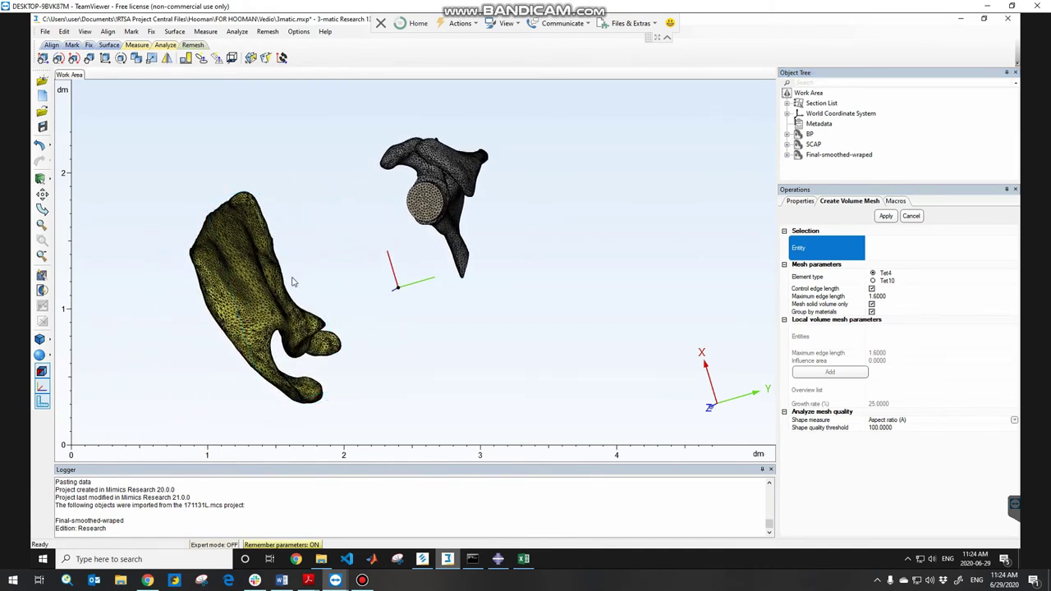
pyautogui.click(425, 208)
pyautogui.click(401, 252)
pyautogui.click(254, 349)
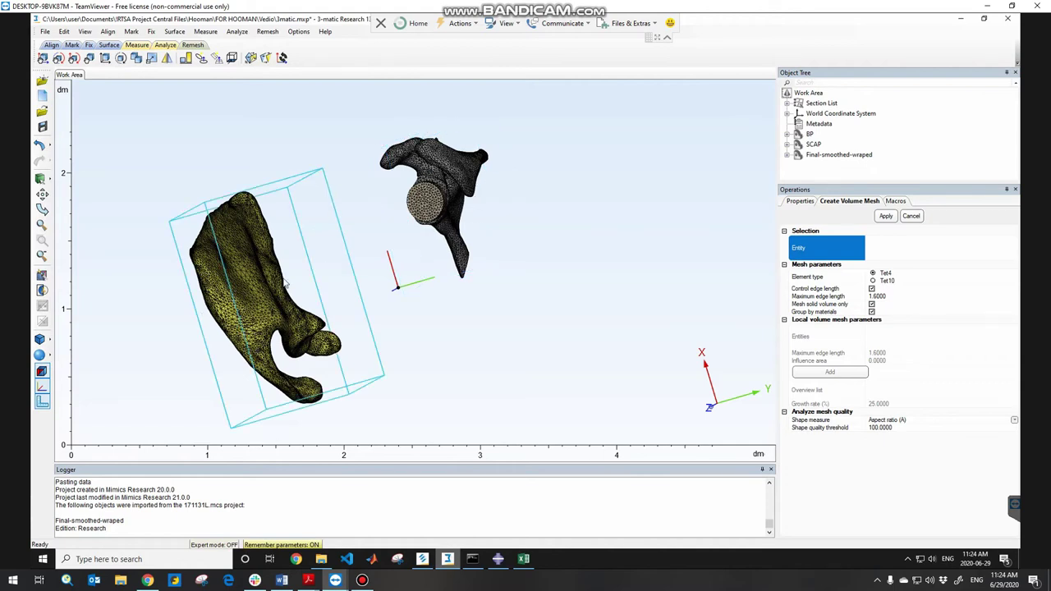
pyautogui.moveTo(271, 297); pyautogui.dragTo(280, 246, button='middle')
pyautogui.moveTo(279, 246); pyautogui.dragTo(370, 211, button='right')
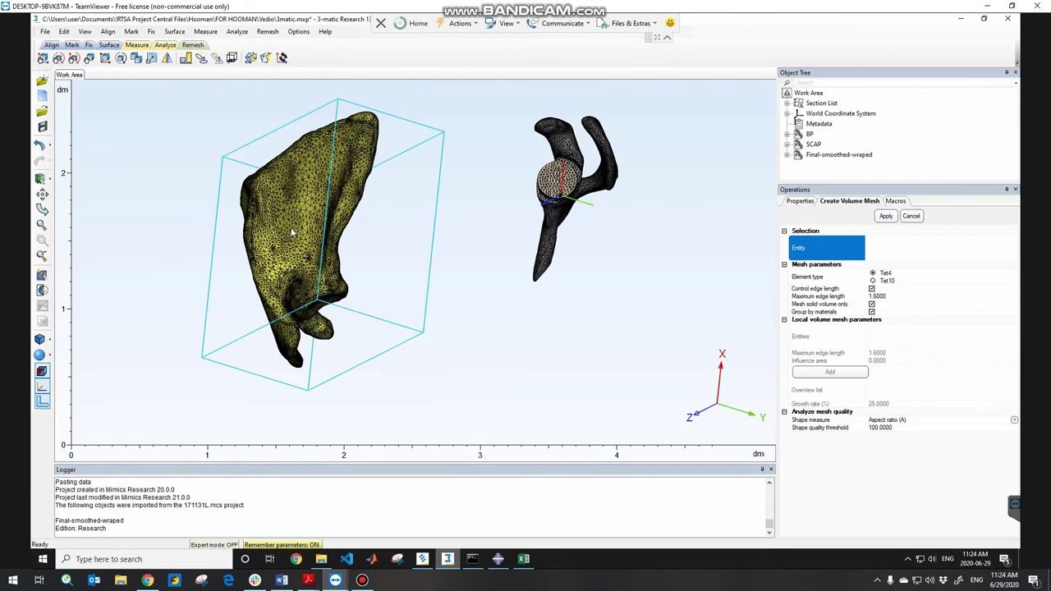
# Set up an N Points Registration with Final-smoothed-wraped as fixed entity, SCAP as moving entity and BP moving along
pyautogui.click(912, 217)
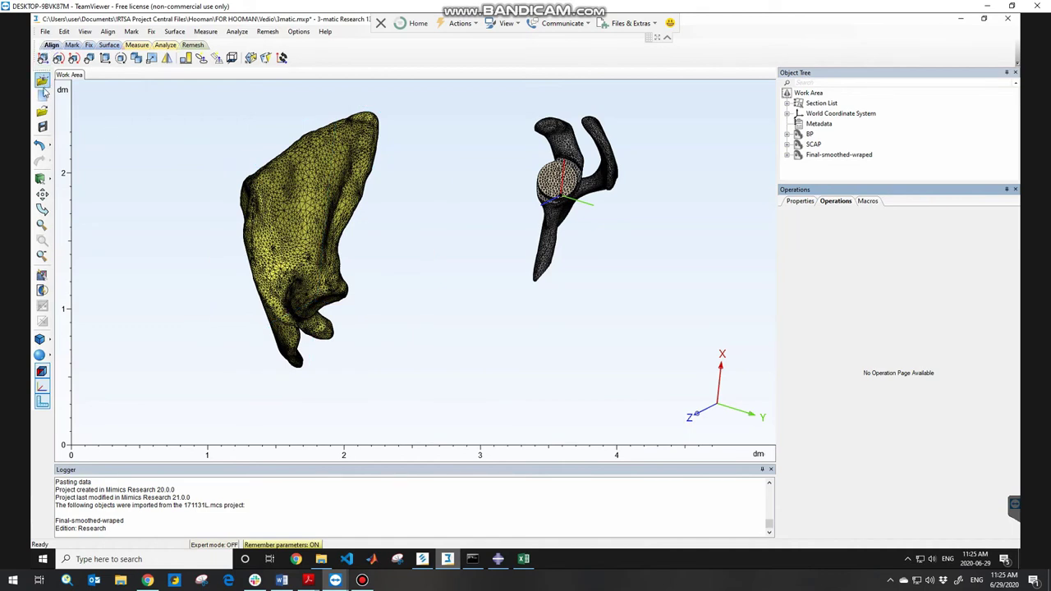
pyautogui.click(251, 60)
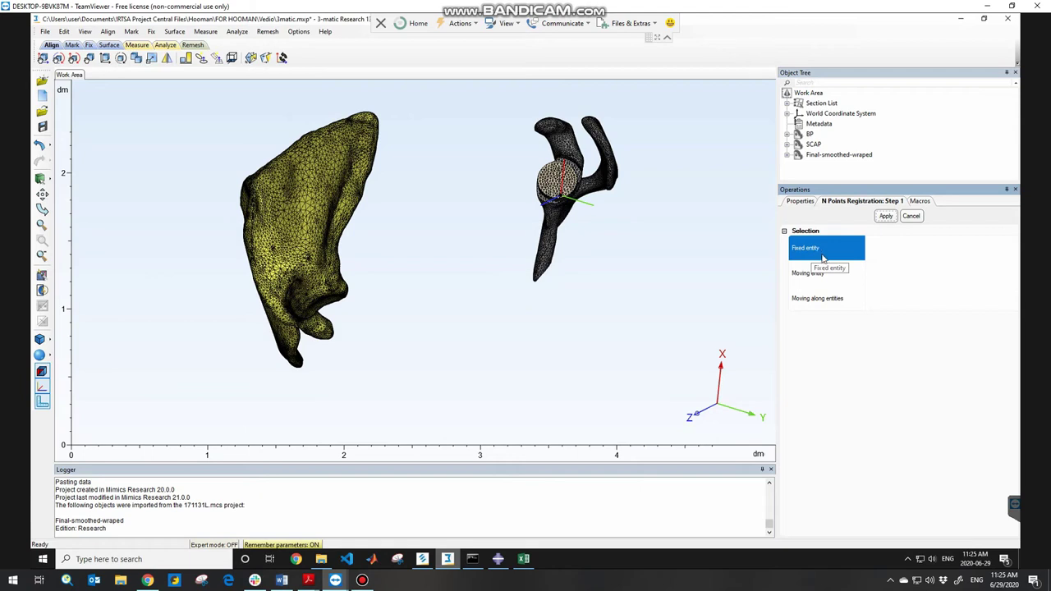
pyautogui.click(292, 210)
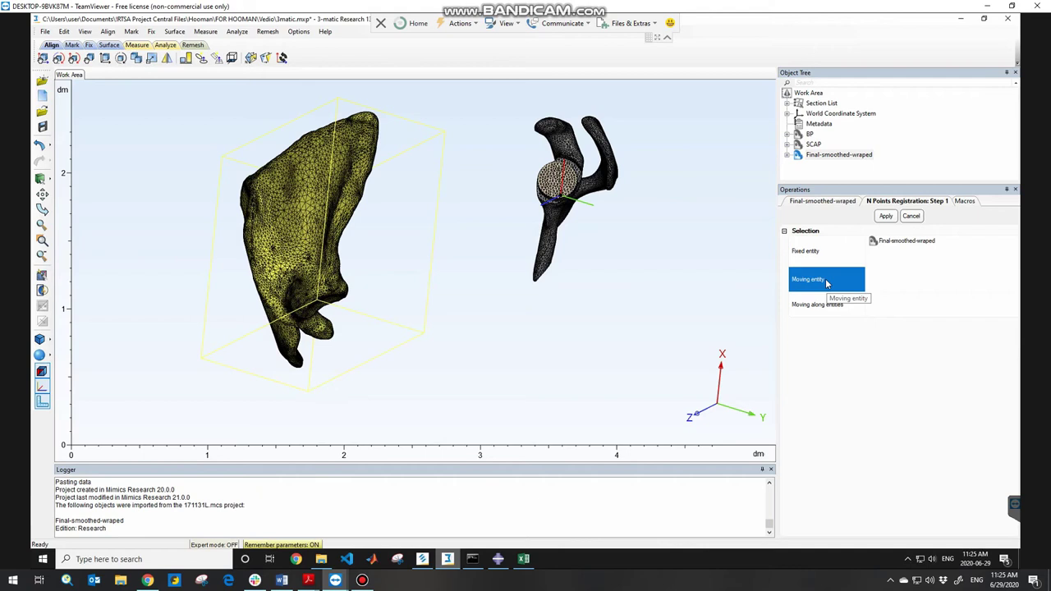
pyautogui.click(604, 141)
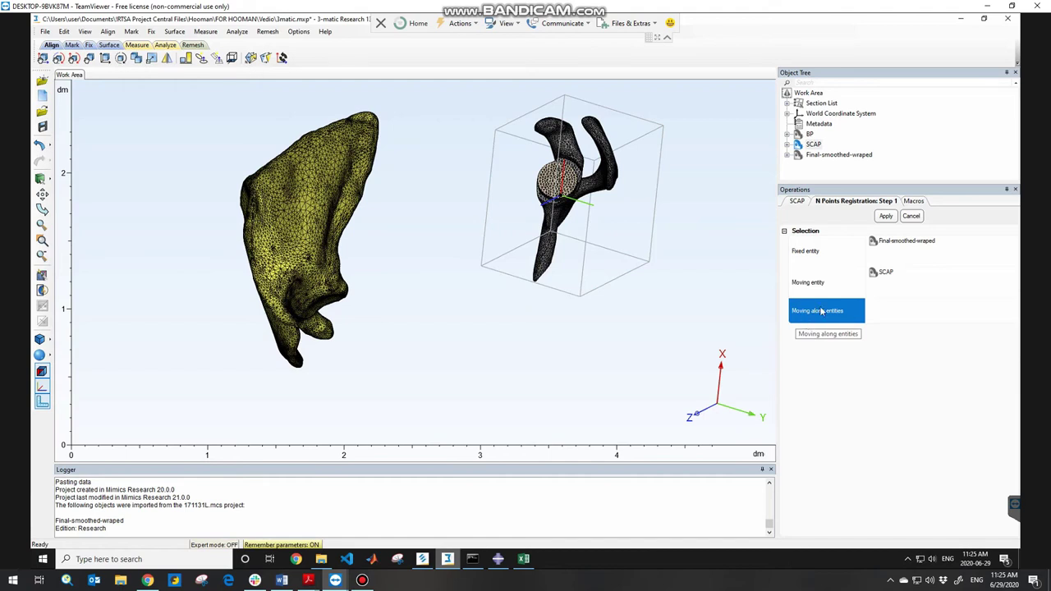
pyautogui.click(554, 182)
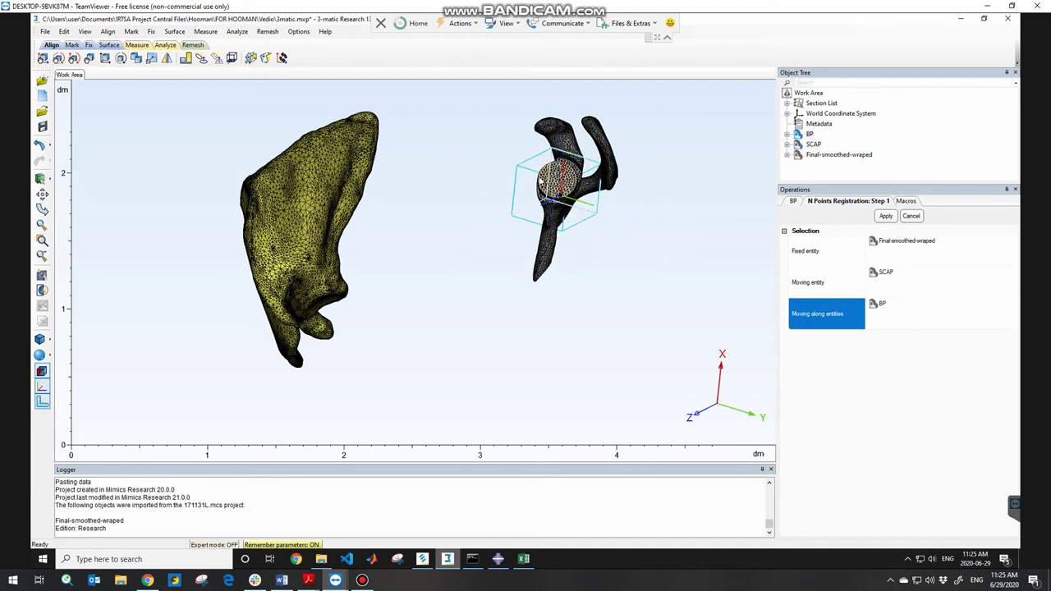
pyautogui.click(886, 216)
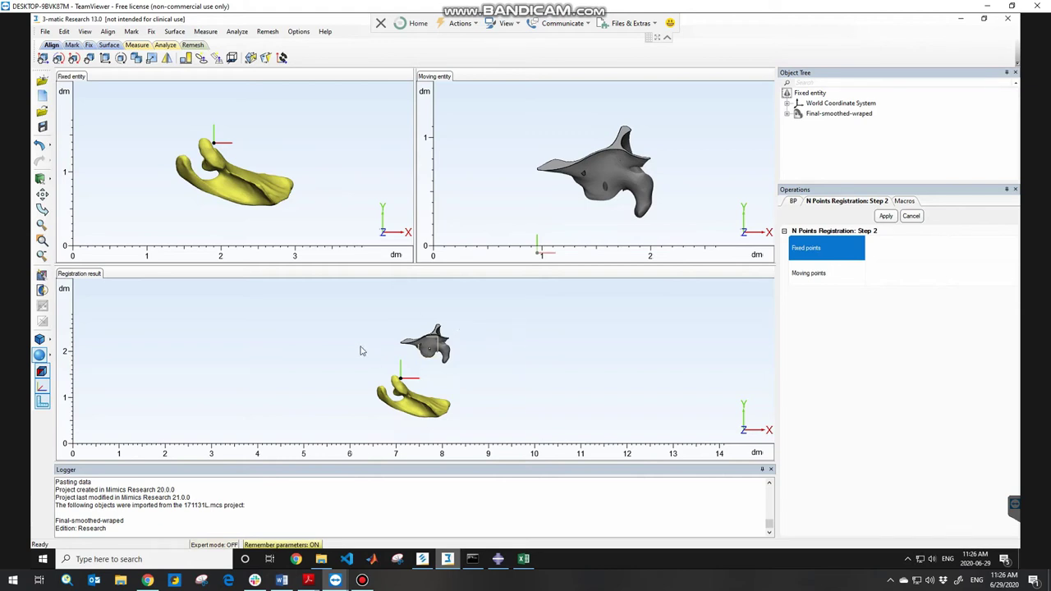
# Orient both scapulae to face the glenoid and place the first two matching point pairs on the coracoid and acromion tips
pyautogui.click(259, 197)
pyautogui.moveTo(260, 197); pyautogui.dragTo(342, 129, button='right')
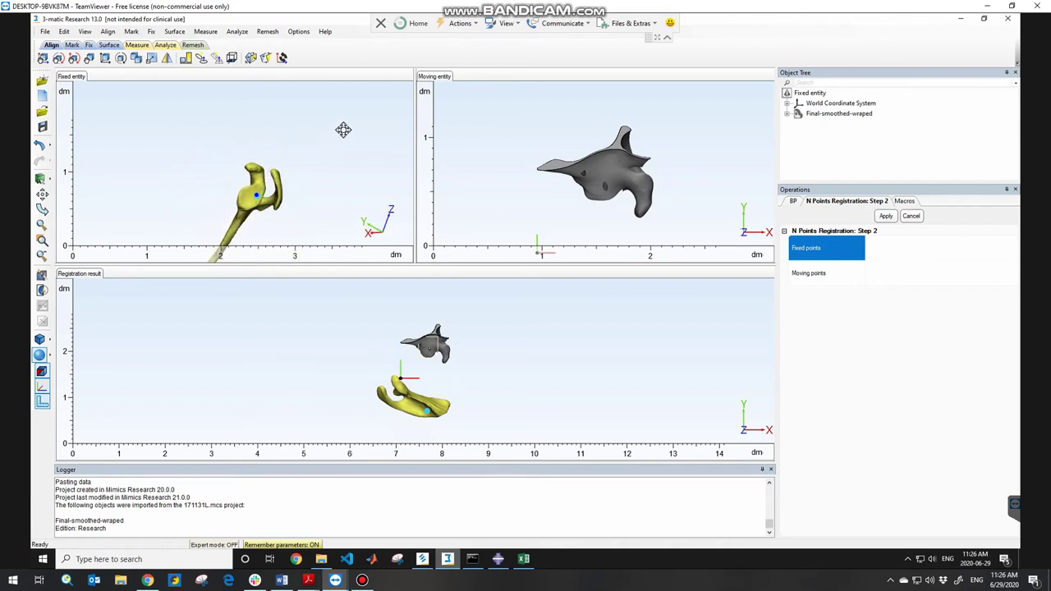
pyautogui.moveTo(614, 175); pyautogui.dragTo(654, 229, button='right')
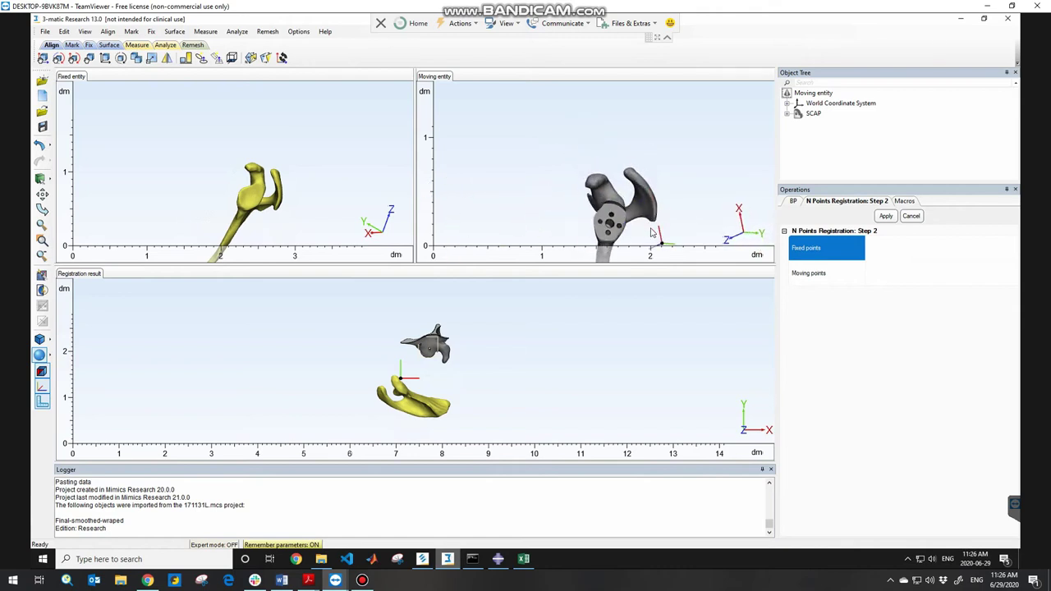
pyautogui.scroll(-3, 258, 209)
pyautogui.scroll(3, 258, 210)
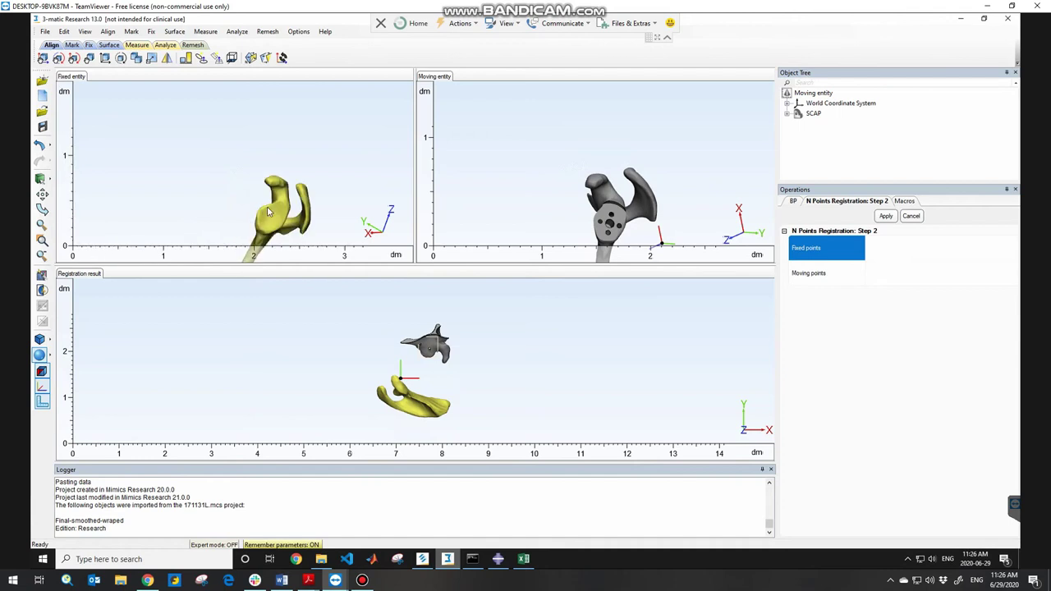
pyautogui.moveTo(285, 189); pyautogui.dragTo(251, 205, button='right')
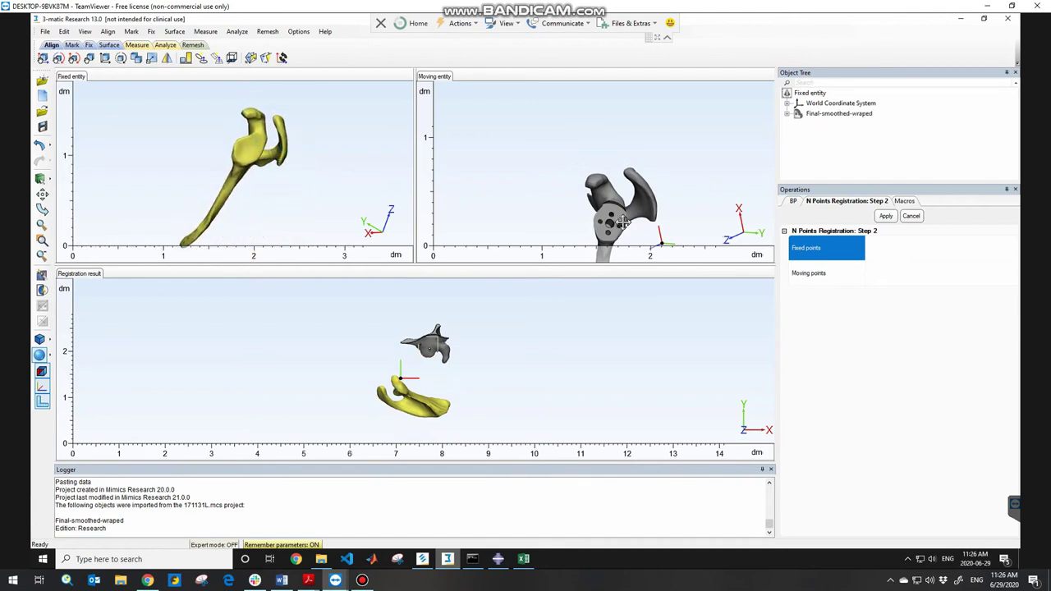
pyautogui.moveTo(618, 221); pyautogui.dragTo(599, 155, button='middle')
pyautogui.scroll(2, 598, 154)
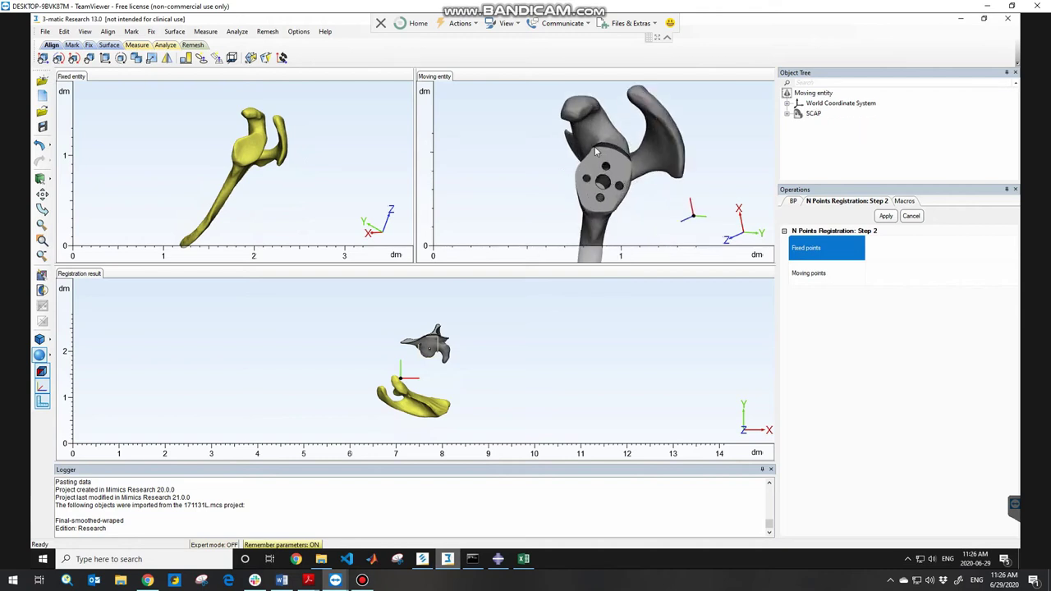
pyautogui.click(248, 116)
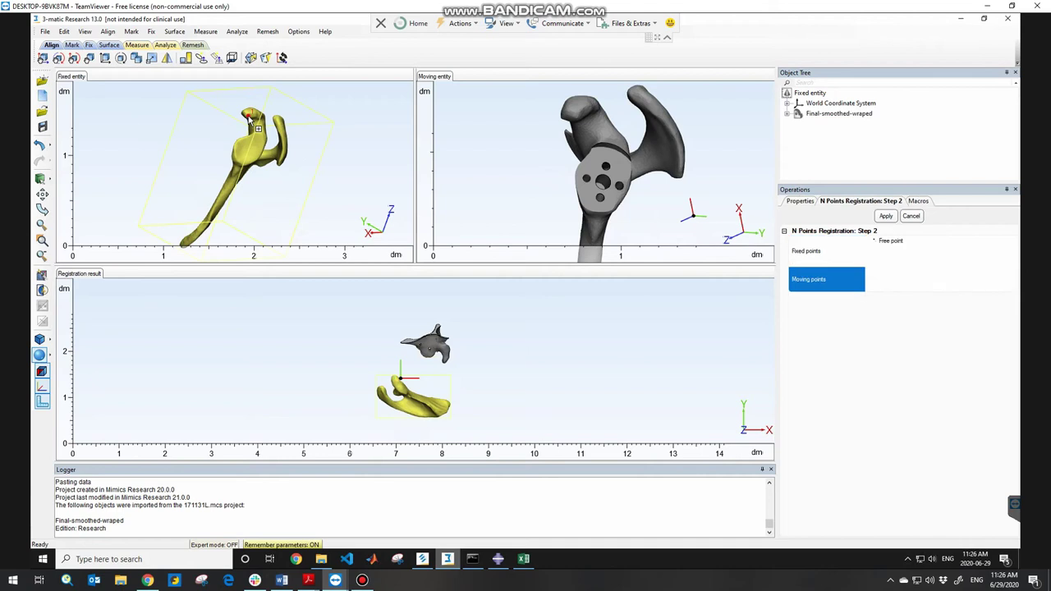
pyautogui.click(578, 114)
pyautogui.click(277, 119)
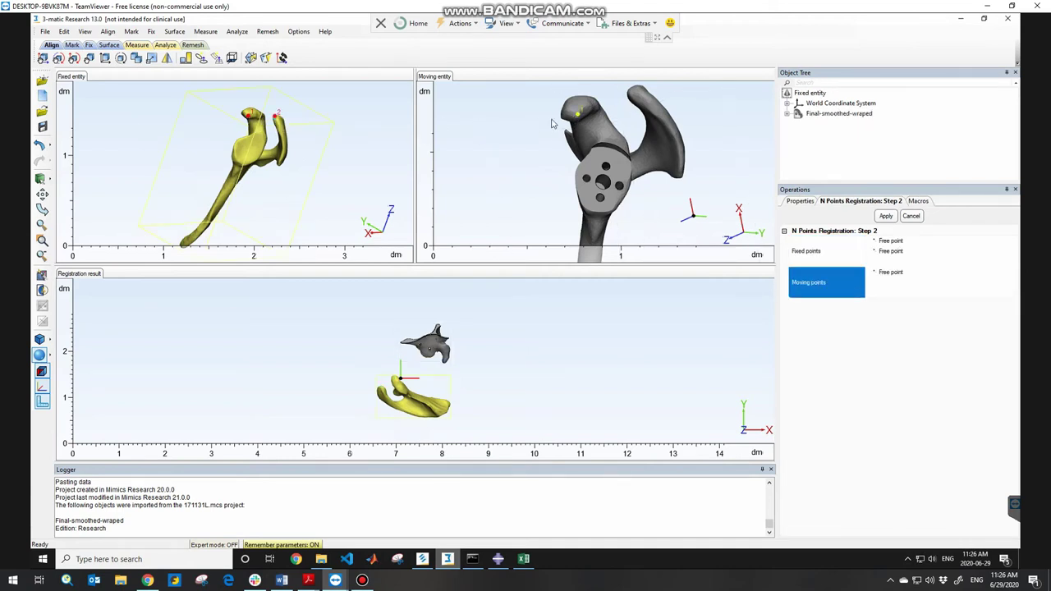
pyautogui.click(630, 90)
# Place the third and fourth matching point pairs at the acromion's rear corner and the coracoid base beside the glenoid rim
pyautogui.click(280, 162)
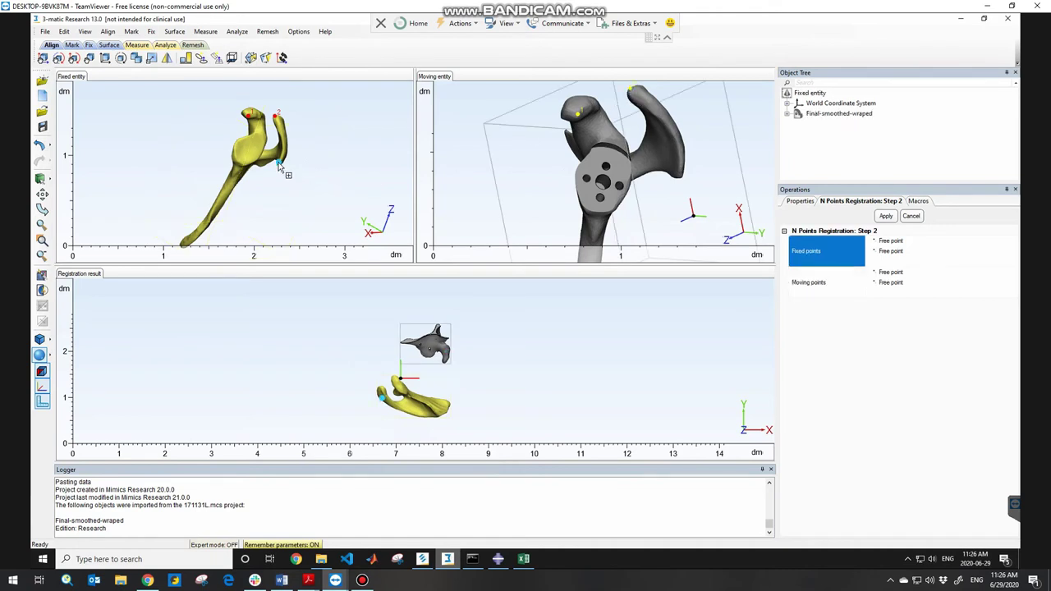
pyautogui.click(680, 174)
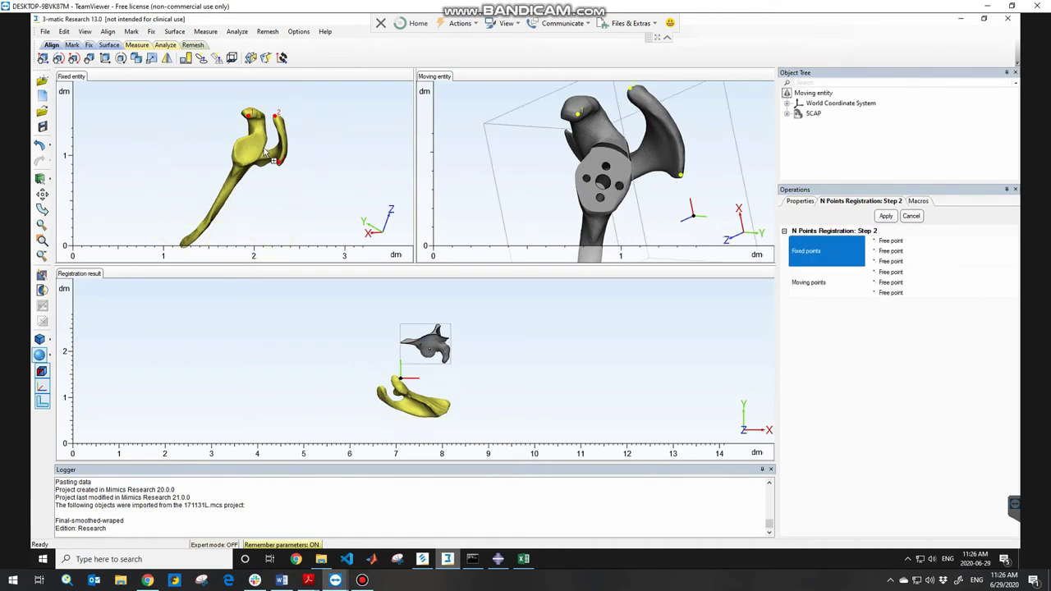
pyautogui.scroll(-1, 267, 141)
pyautogui.scroll(3, 266, 142)
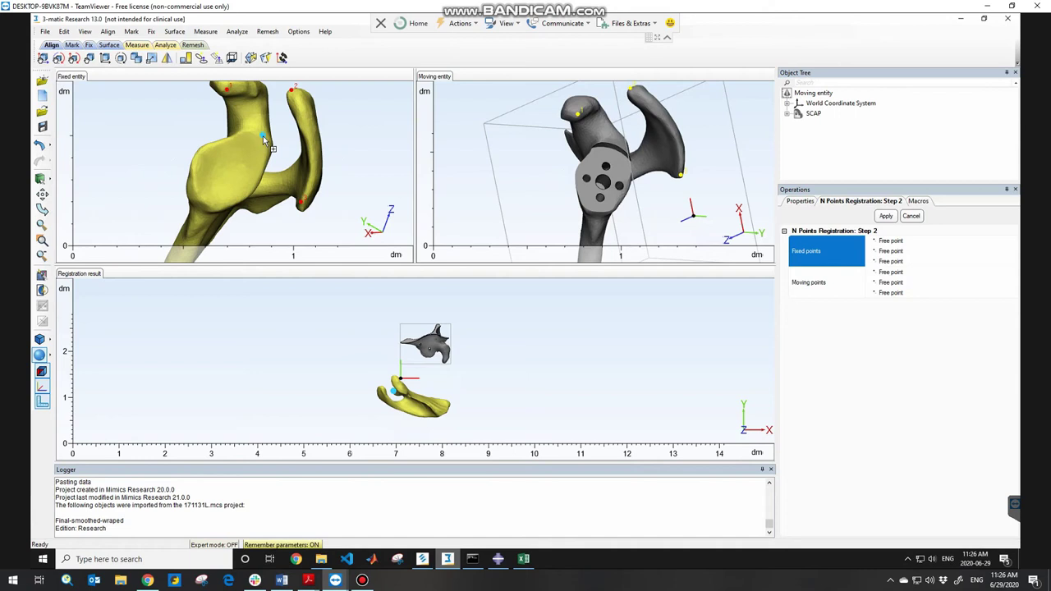
pyautogui.click(263, 135)
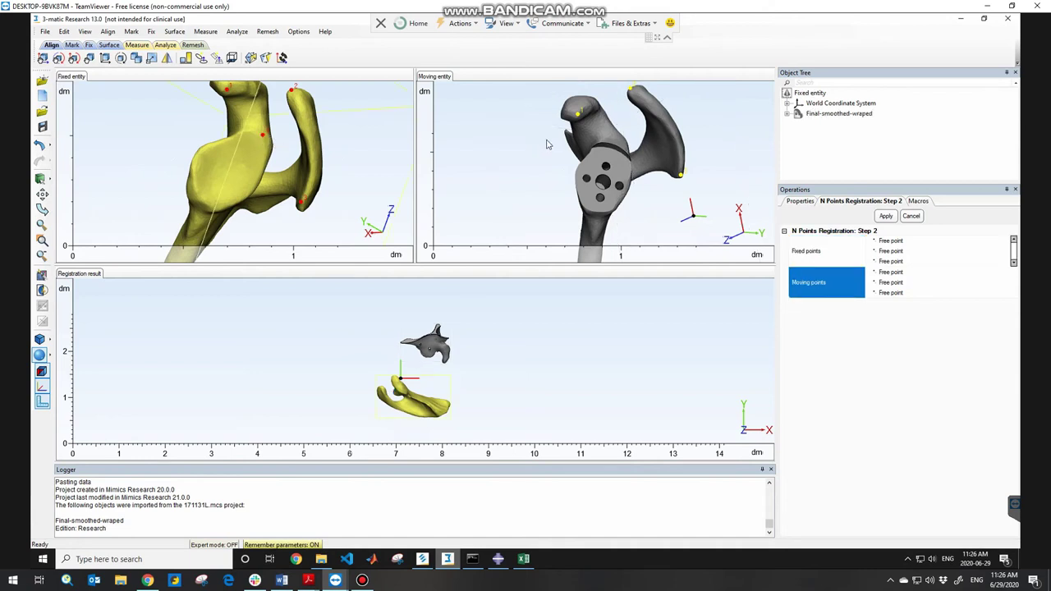
pyautogui.click(620, 139)
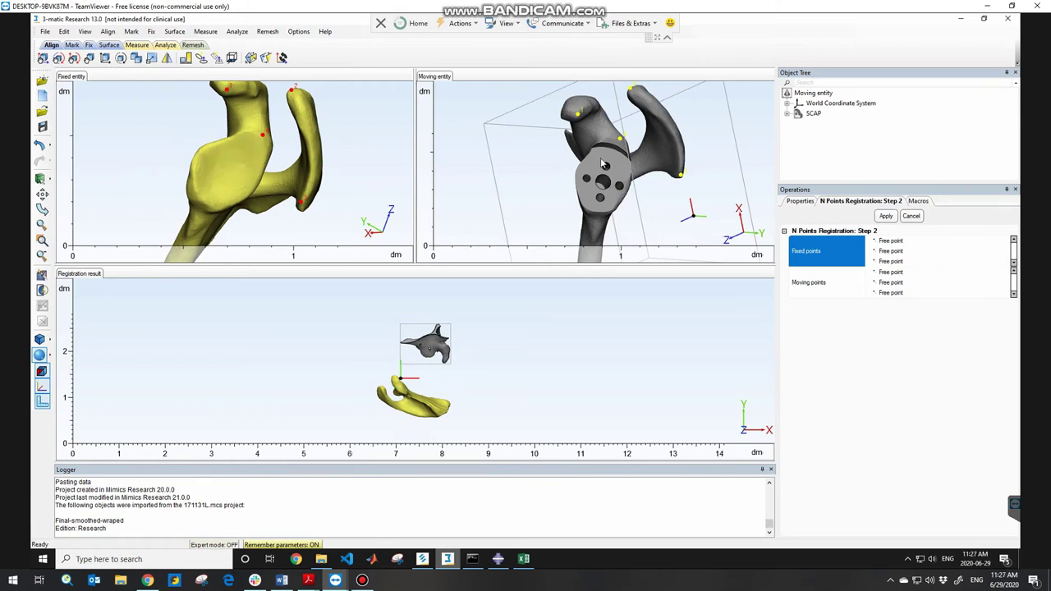
# Apply the points registration and inspect how the moved SCAP overlays the fixed scapula in the registration result
pyautogui.click(886, 216)
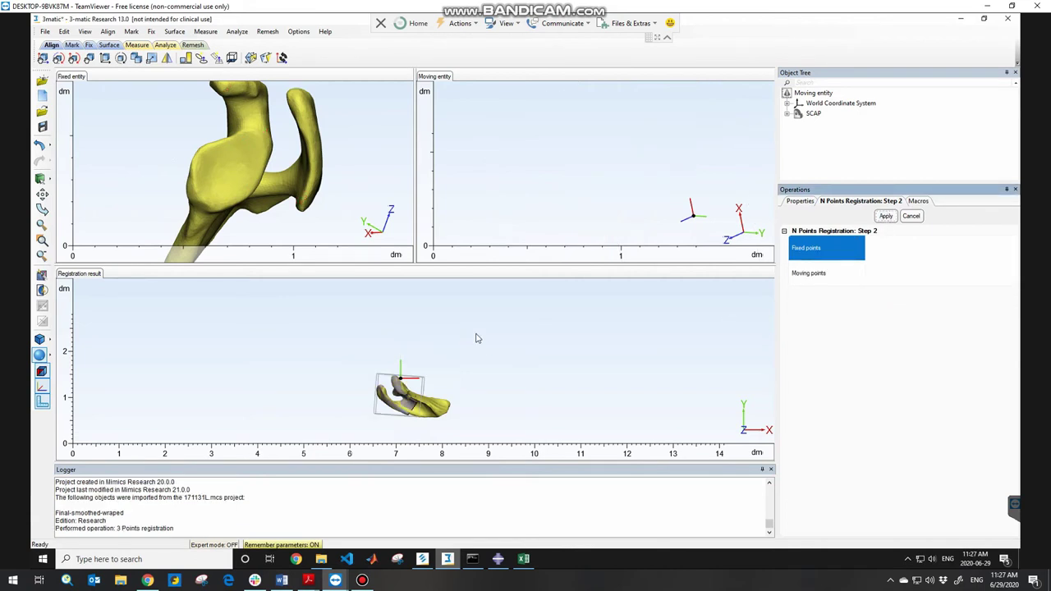
pyautogui.scroll(-2, 409, 419)
pyautogui.scroll(3, 409, 419)
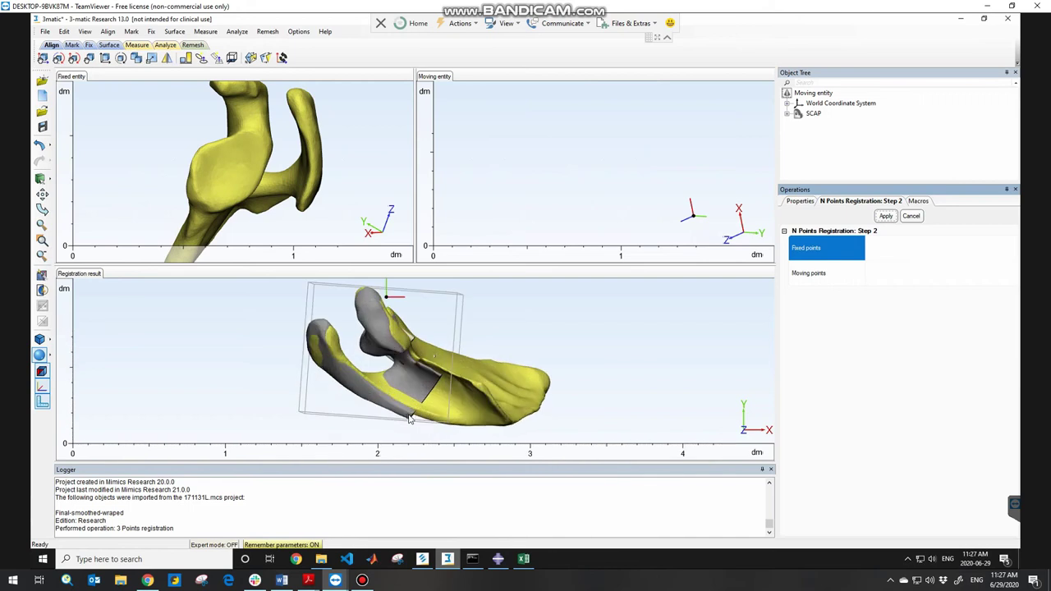
pyautogui.moveTo(429, 366); pyautogui.dragTo(321, 334, button='right')
pyautogui.click(348, 403)
pyautogui.click(379, 404)
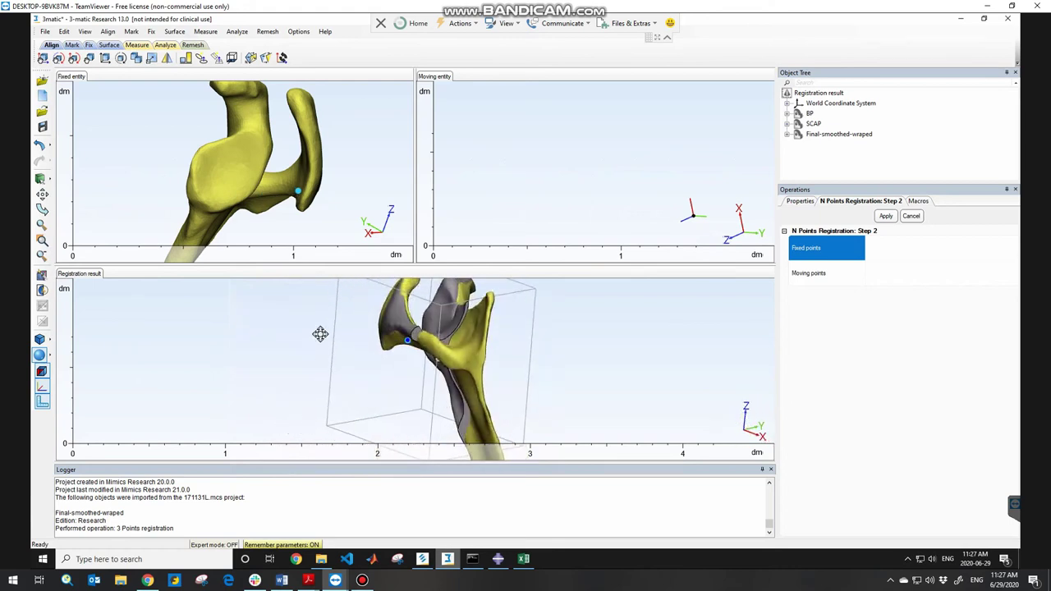
# Set up a Global Registration with Final-smoothed-wraped as fixed entity, SCAP as moving entity and BP moving along
pyautogui.click(459, 348)
pyautogui.click(266, 58)
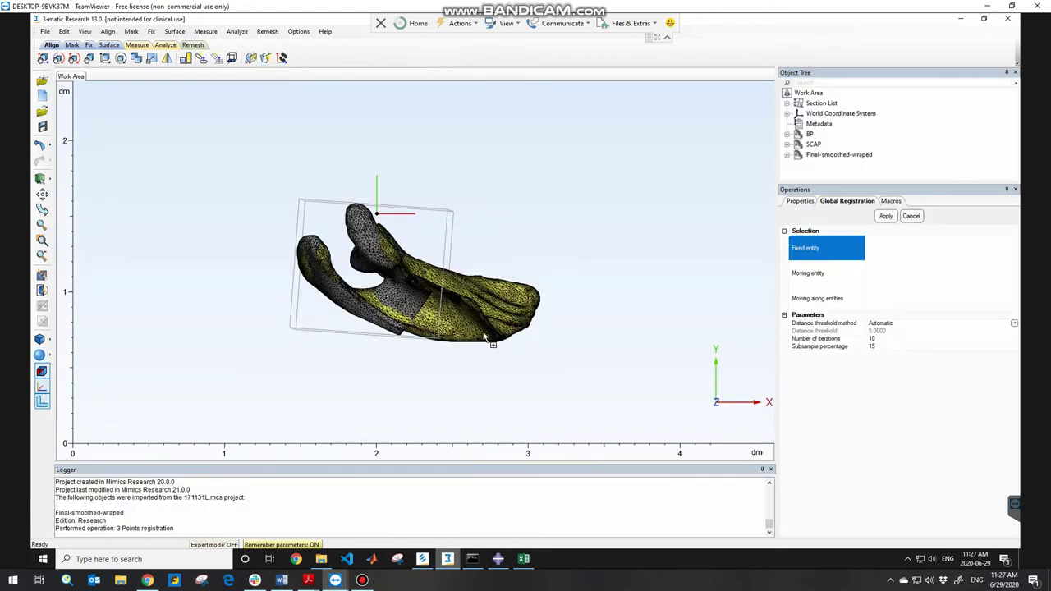
pyautogui.click(499, 308)
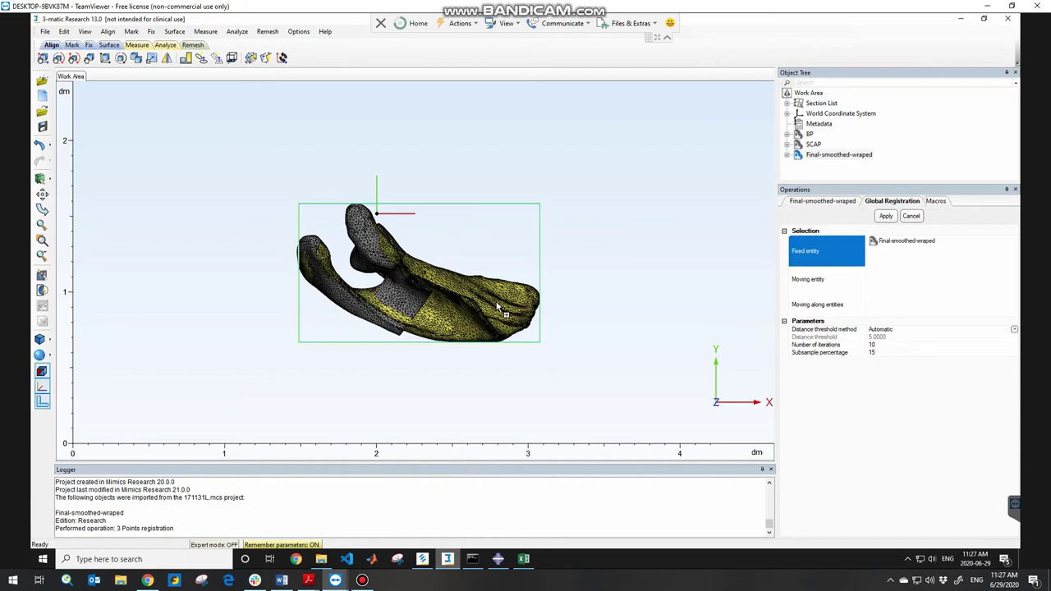
pyautogui.click(842, 286)
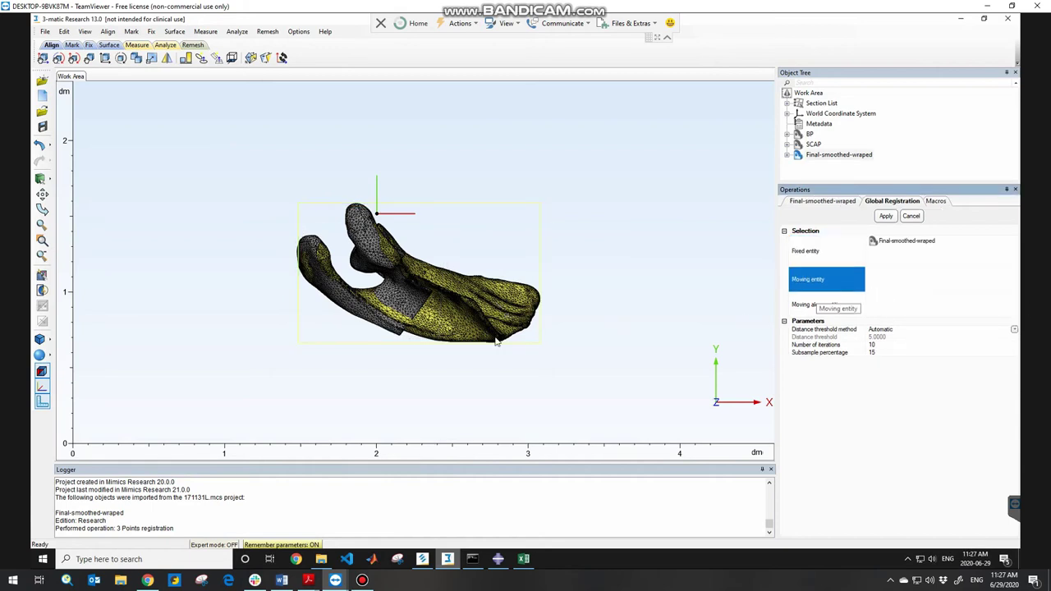
pyautogui.click(373, 253)
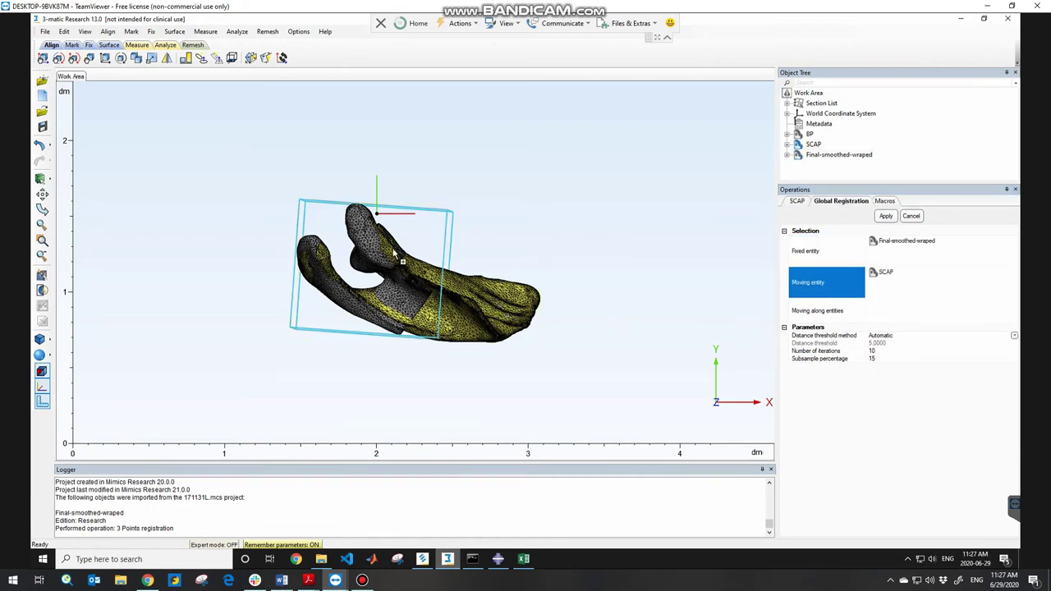
pyautogui.click(816, 316)
pyautogui.moveTo(446, 314); pyautogui.dragTo(467, 323, button='right')
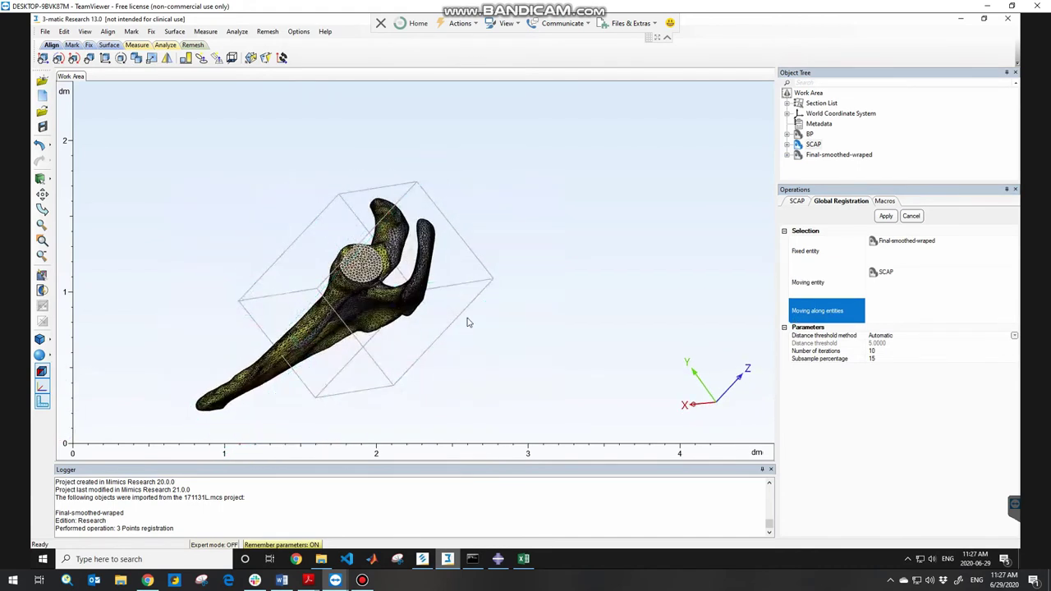
pyautogui.click(364, 271)
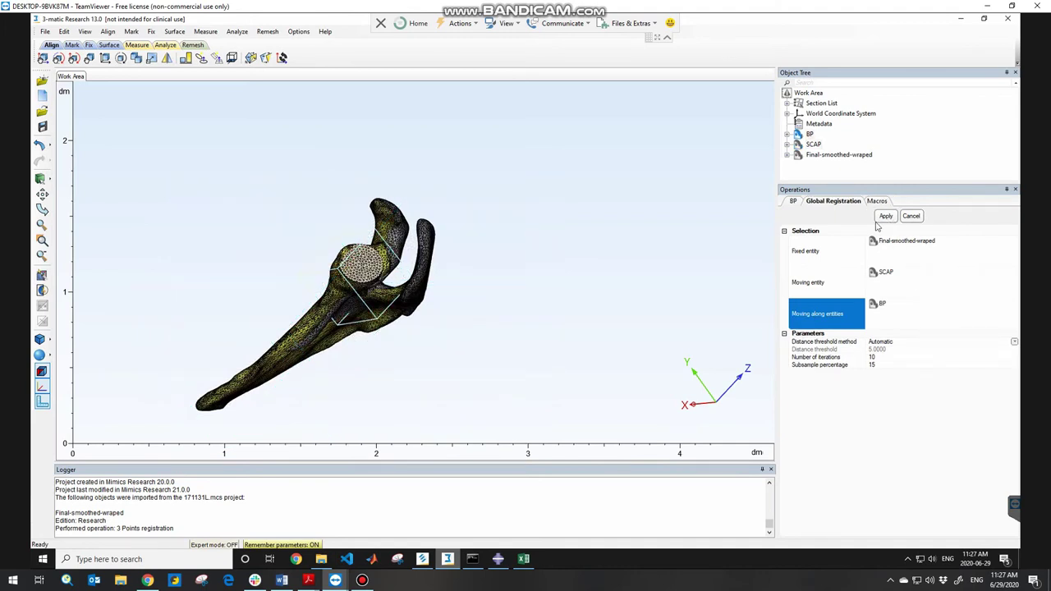
# Run the Global Registration repeatedly with 10 iterations and a subsample percentage of 15 until the average distance error settles, and close it
pyautogui.moveTo(492, 258); pyautogui.dragTo(477, 279, button='right')
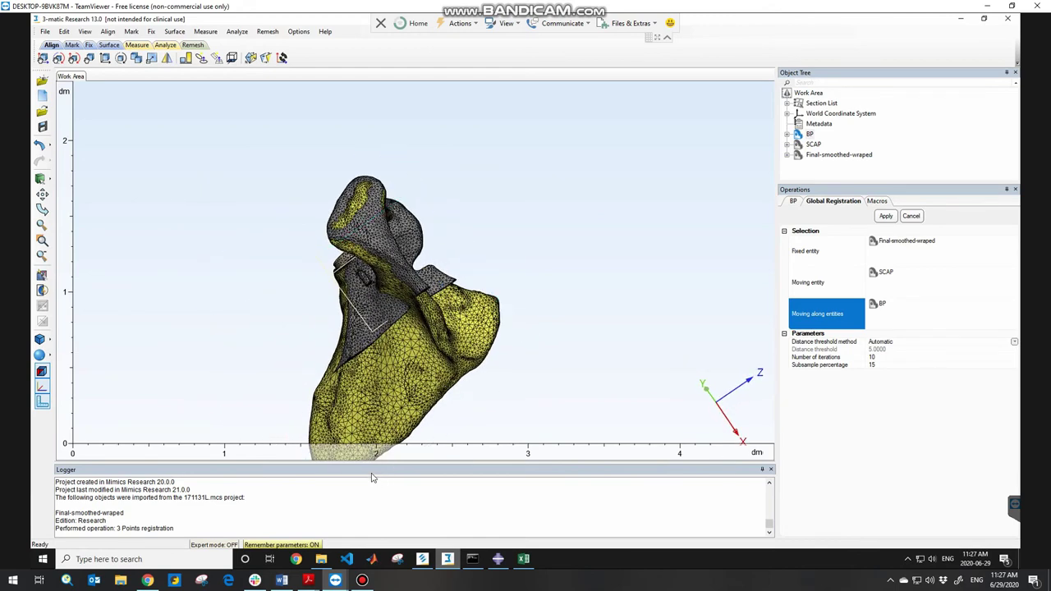
pyautogui.moveTo(372, 462); pyautogui.dragTo(377, 429)
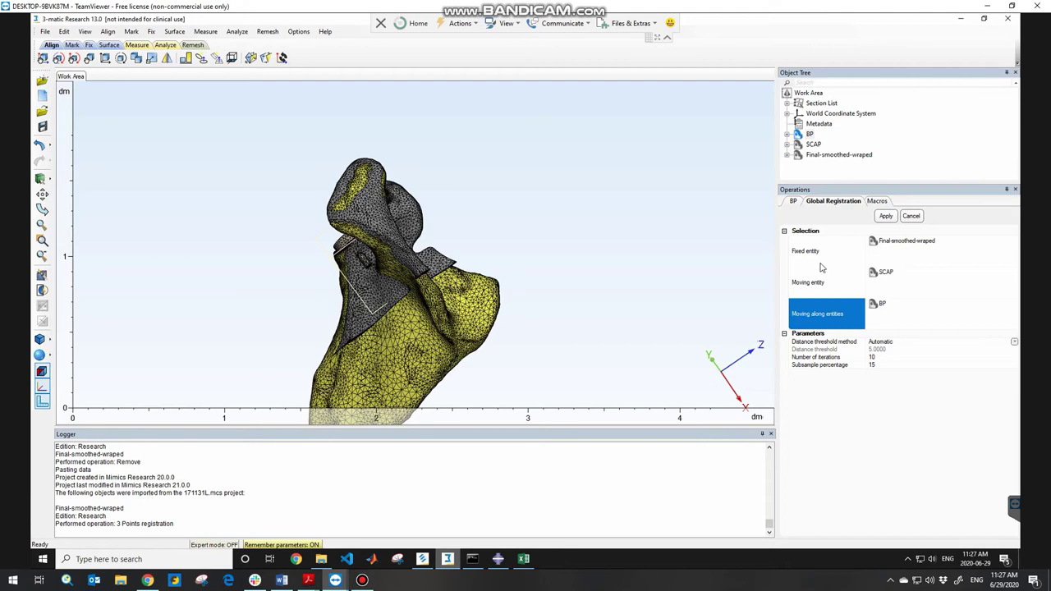
pyautogui.click(885, 216)
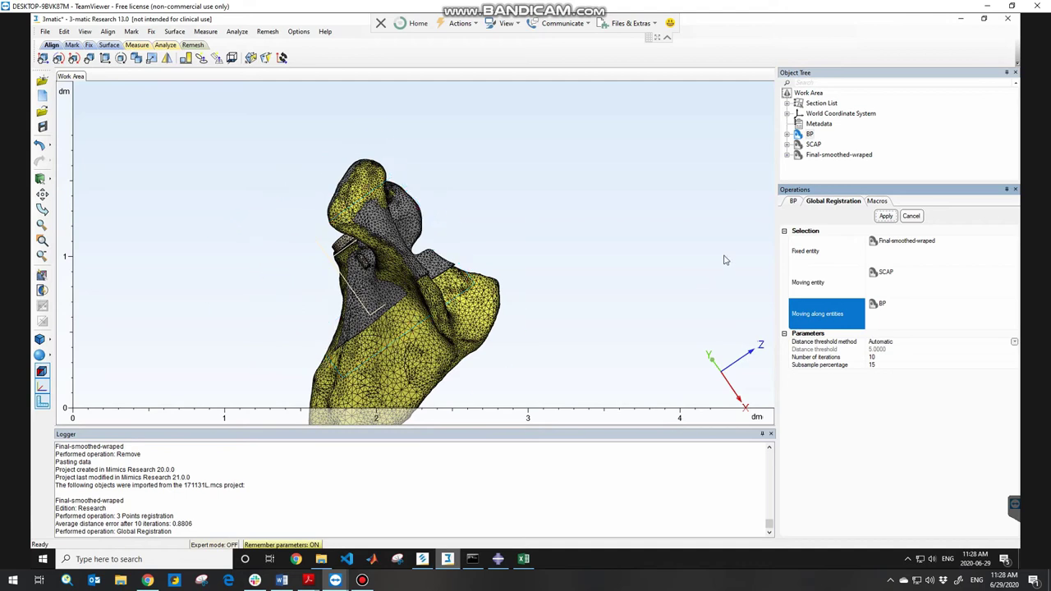
pyautogui.click(885, 217)
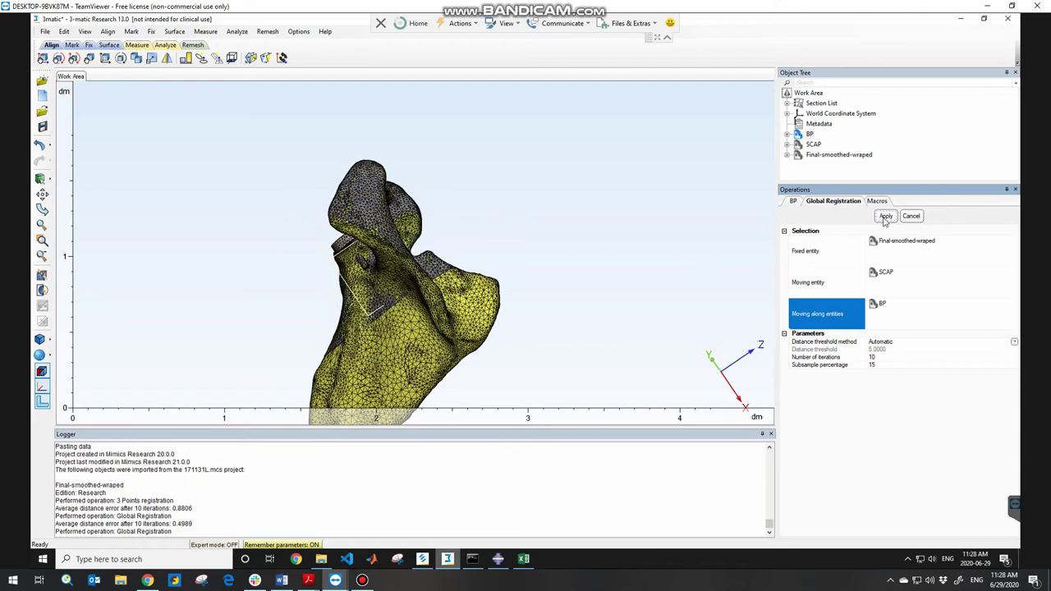
pyautogui.click(885, 216)
pyautogui.click(885, 216)
pyautogui.click(885, 216)
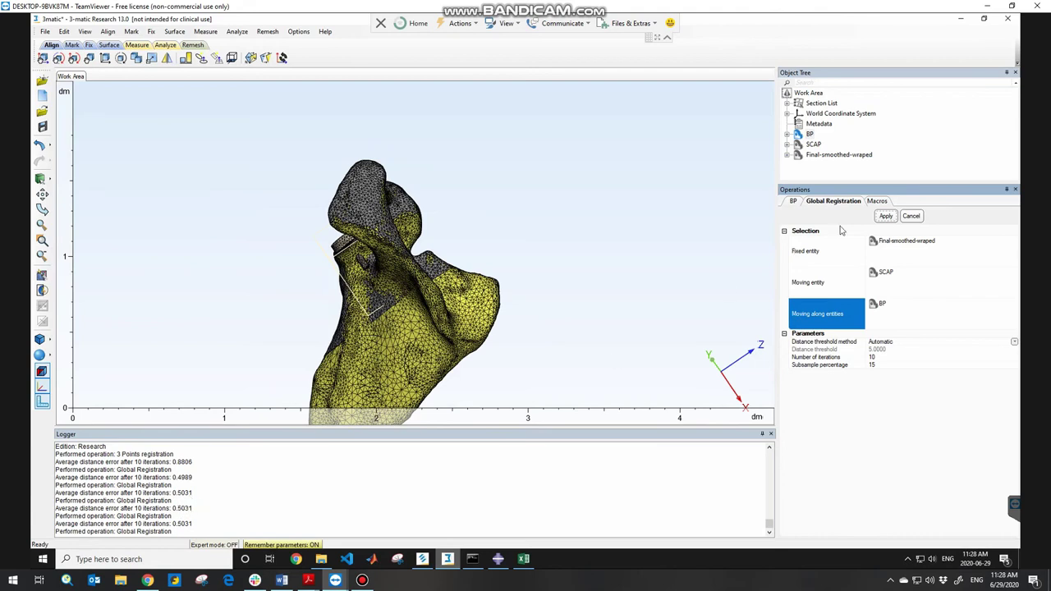
pyautogui.click(887, 217)
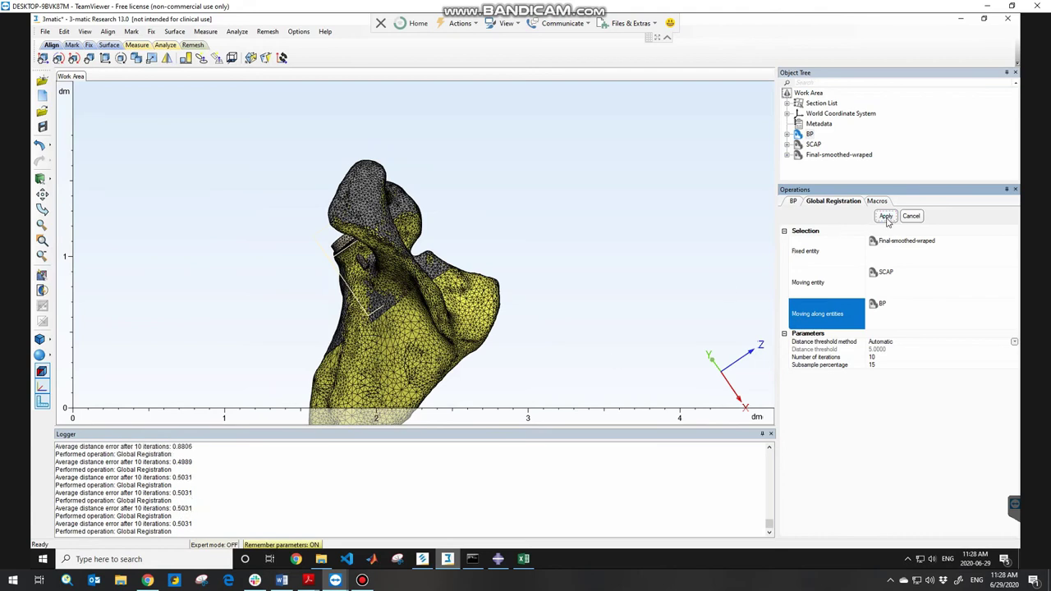
pyautogui.moveTo(358, 378); pyautogui.dragTo(471, 288, button='right')
pyautogui.scroll(5, 344, 282)
pyautogui.scroll(3, 438, 279)
pyautogui.scroll(-5, 431, 276)
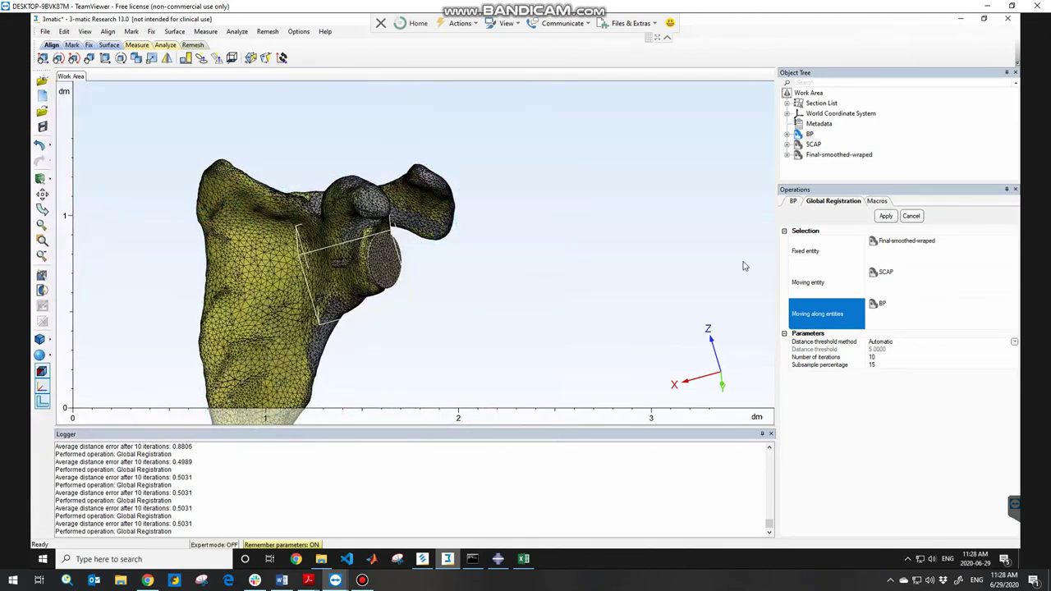
pyautogui.click(911, 216)
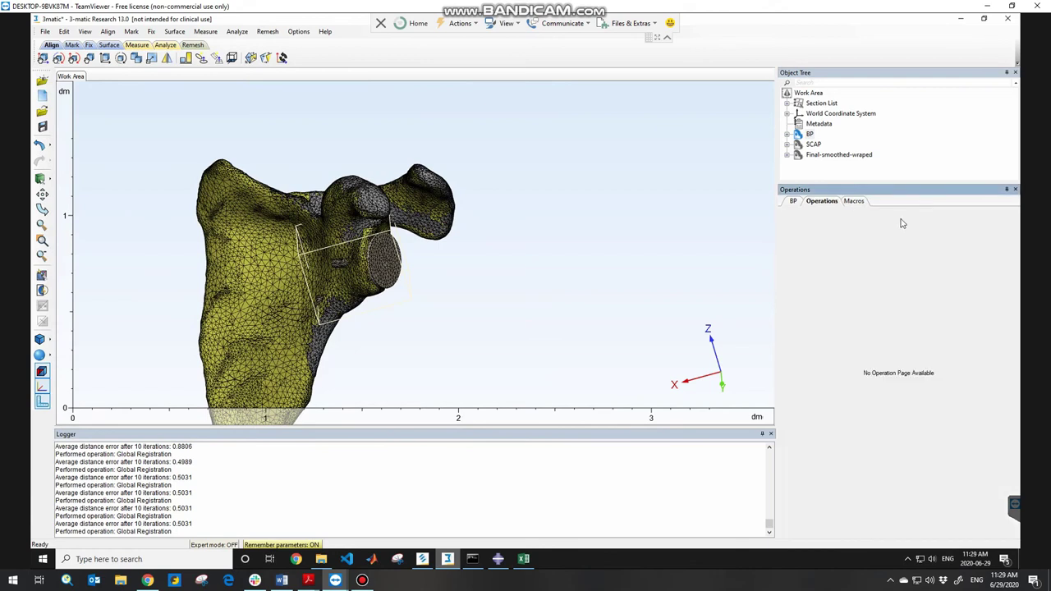
# Hide Final-smoothed-wraped and view the registered SCAP and BP on their own
pyautogui.click(829, 156)
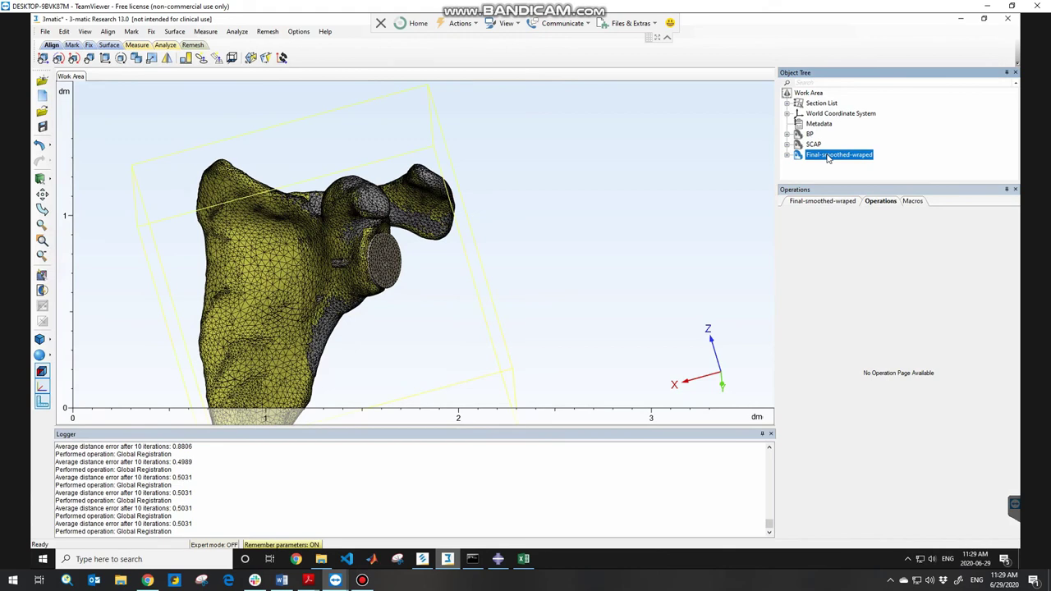
pyautogui.rightClick(829, 156)
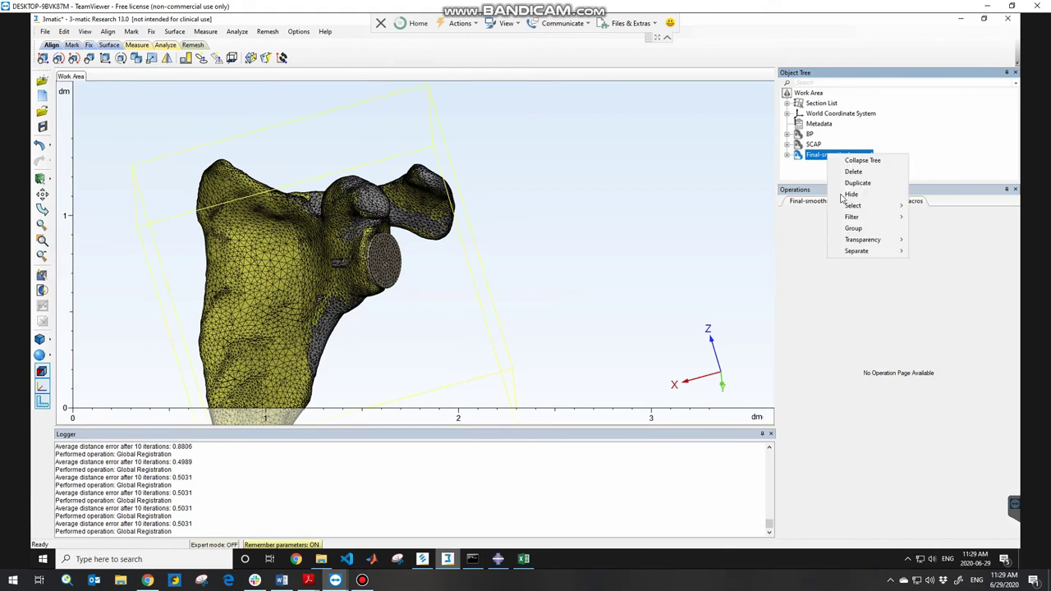
pyautogui.click(852, 194)
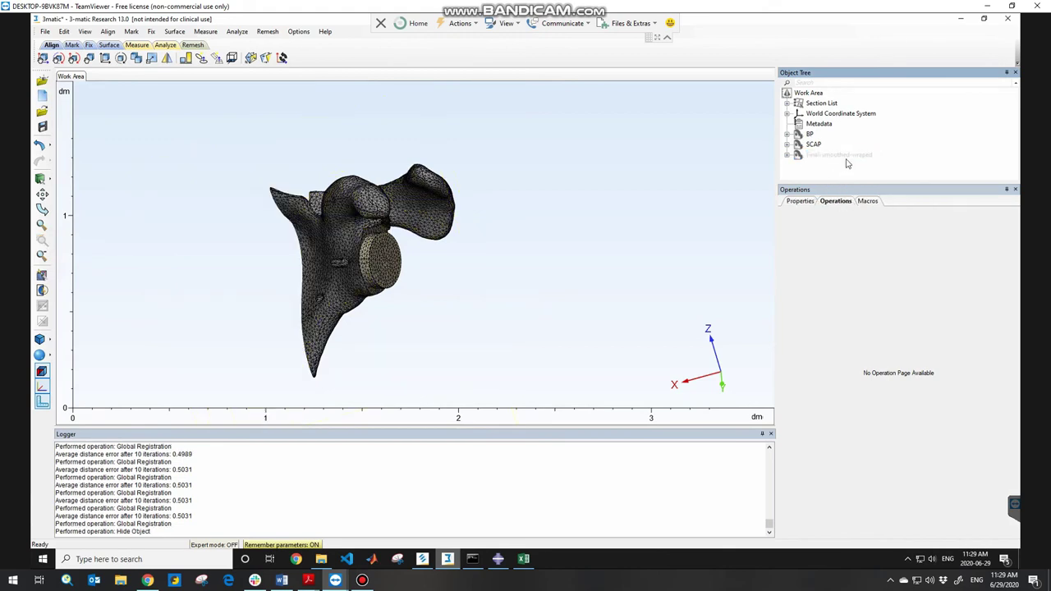
pyautogui.moveTo(401, 240); pyautogui.dragTo(513, 246, button='right')
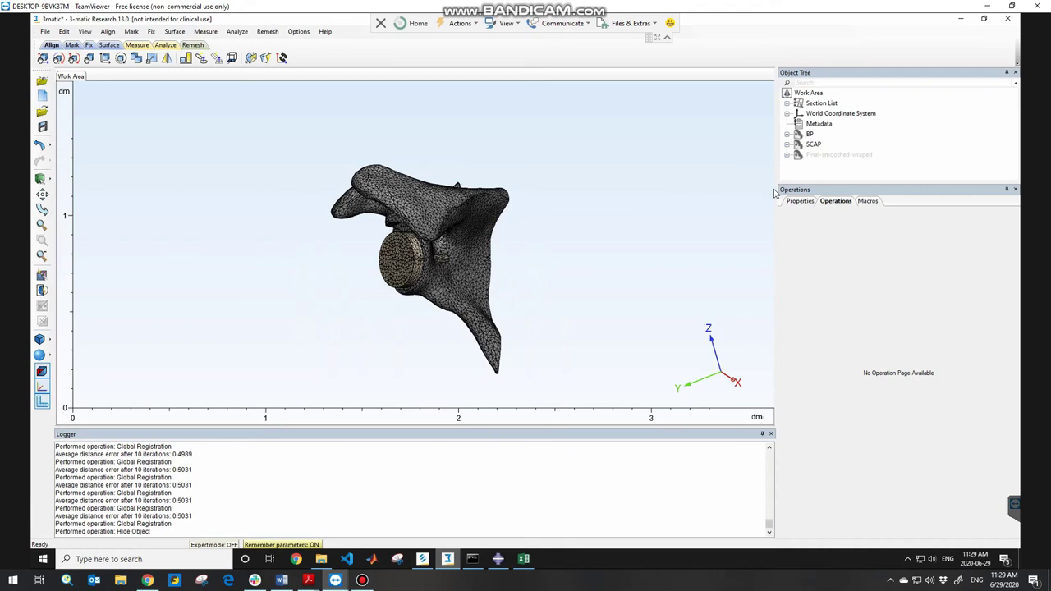
pyautogui.moveTo(441, 246); pyautogui.dragTo(510, 220, button='right')
# Copy BP and SCAP together and paste them into the Mimics project as FEA meshes
pyautogui.click(811, 135)
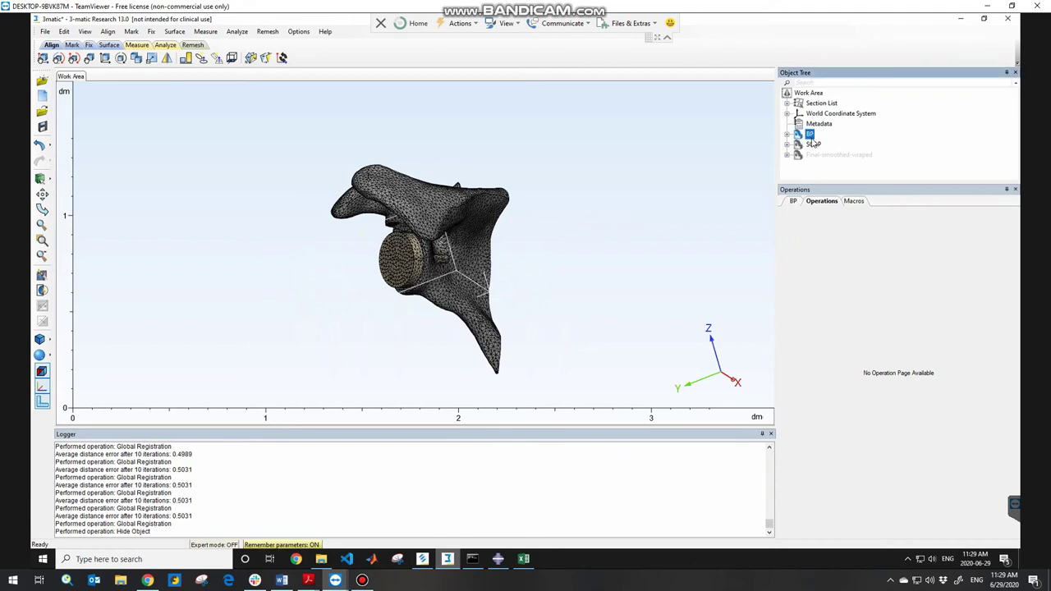
pyautogui.keyDown('ctrl'); pyautogui.click(812, 145); pyautogui.keyUp('ctrl')
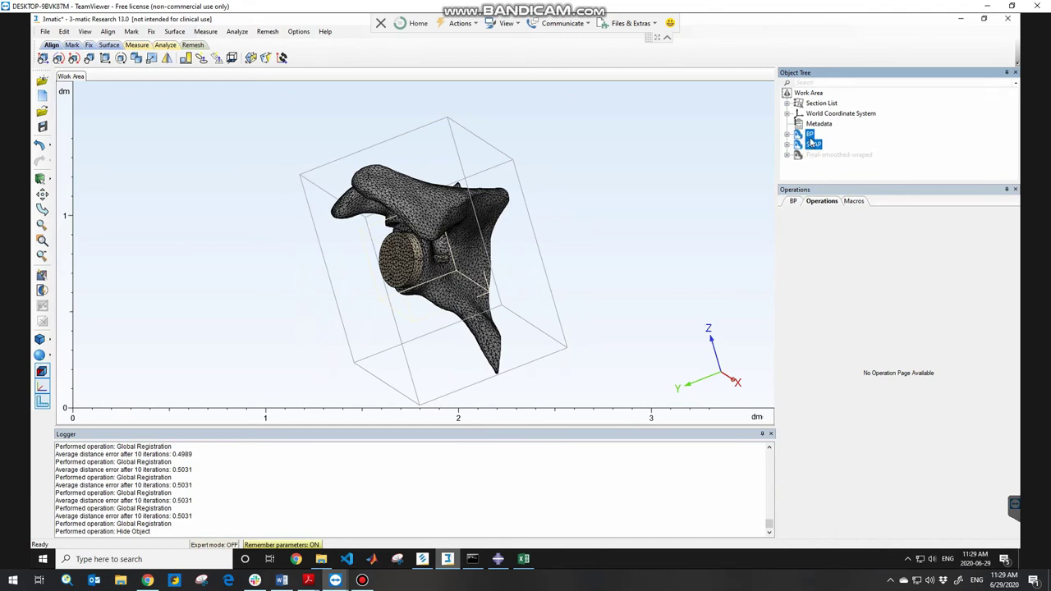
pyautogui.rightClick(812, 142)
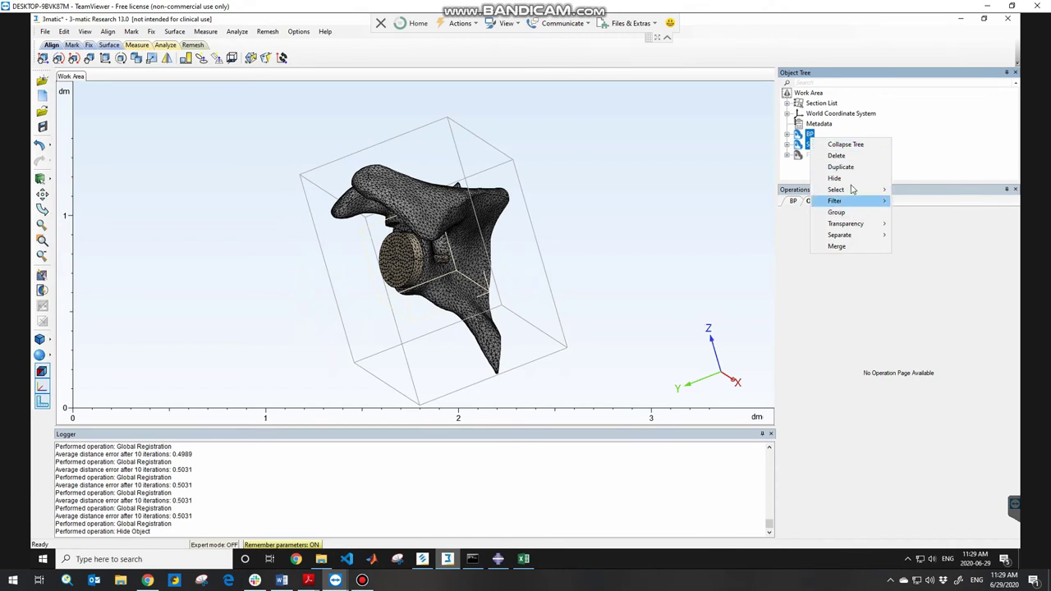
pyautogui.click(813, 144)
pyautogui.click(813, 144)
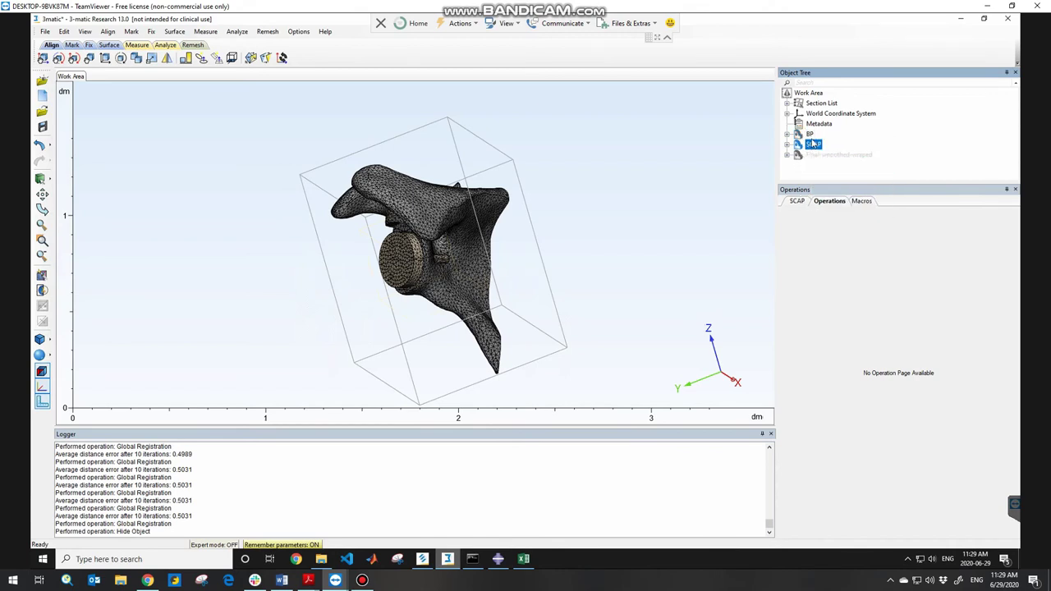
pyautogui.keyDown('ctrl'); pyautogui.click(810, 134); pyautogui.keyUp('ctrl')
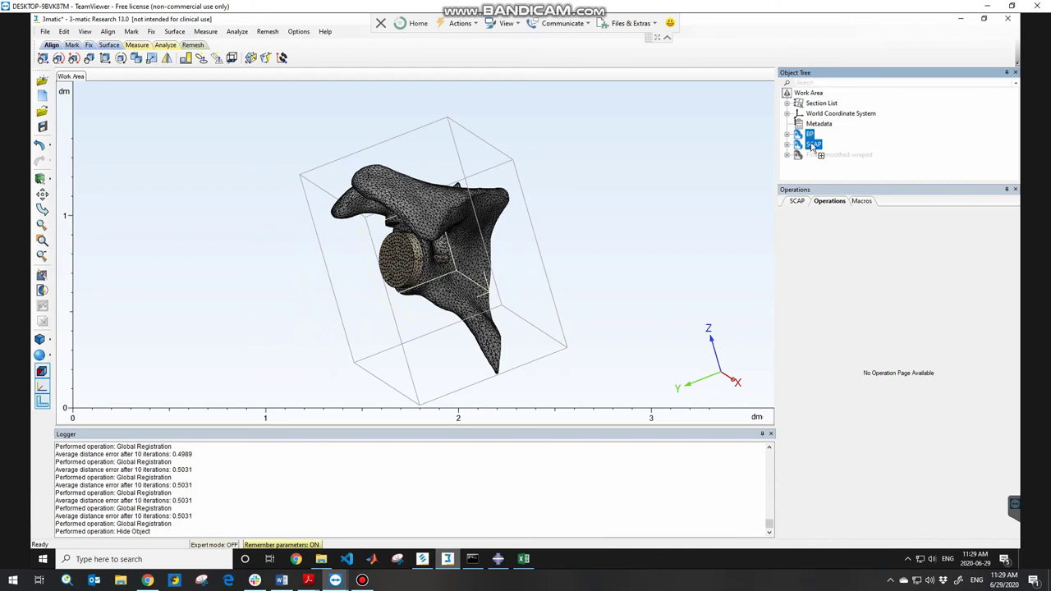
pyautogui.hotkey('ctrl', 's')
pyautogui.click(430, 561)
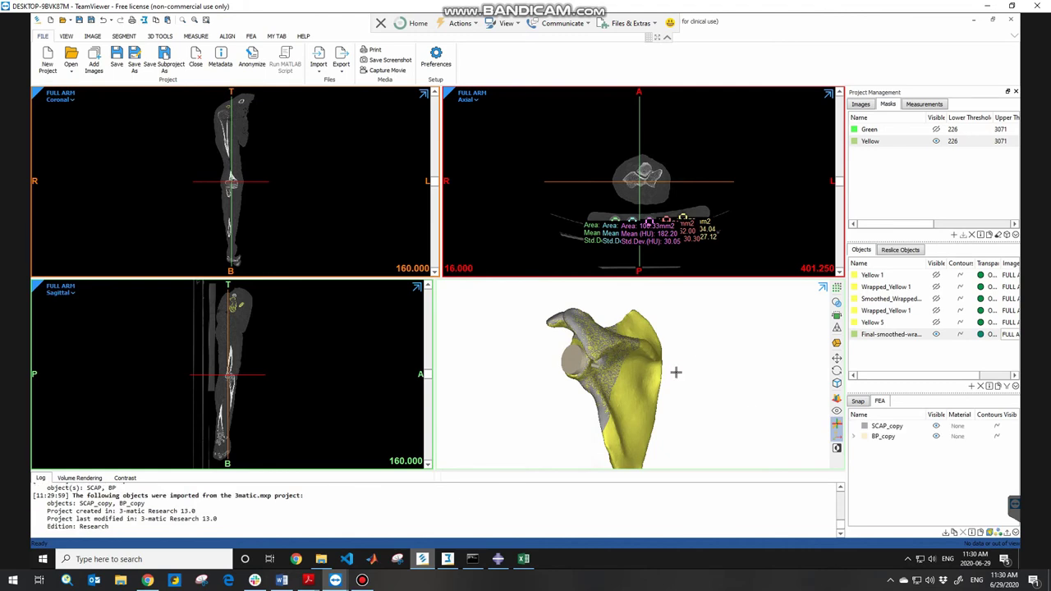
# Look through the mesh operations available for SCAP_copy and hide Final-smoothed-wraped in the 3D view, dismissing the login dialog
pyautogui.click(888, 428)
pyautogui.rightClick(887, 429)
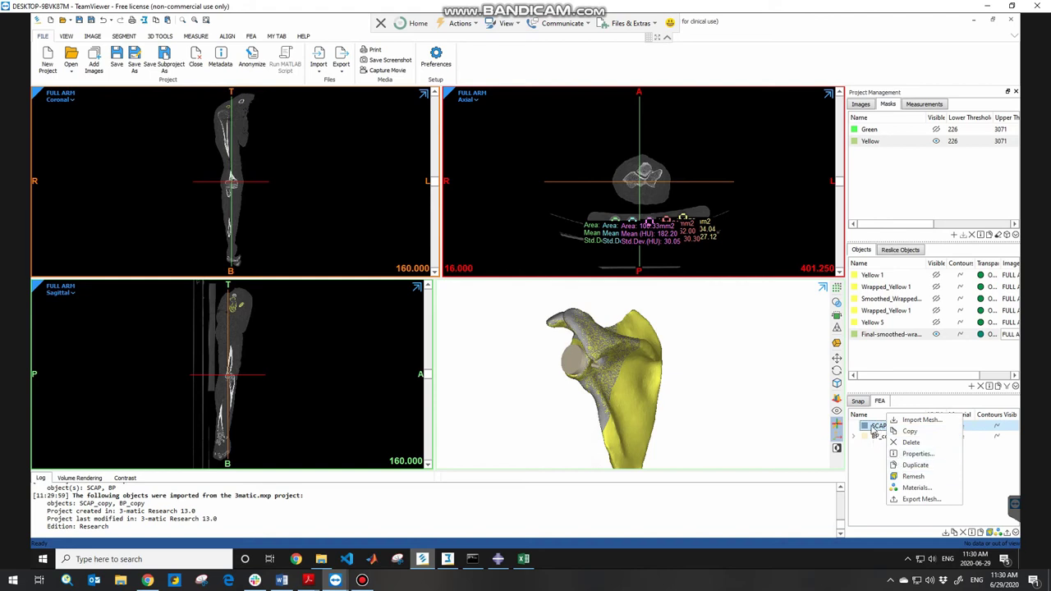
pyautogui.click(700, 363)
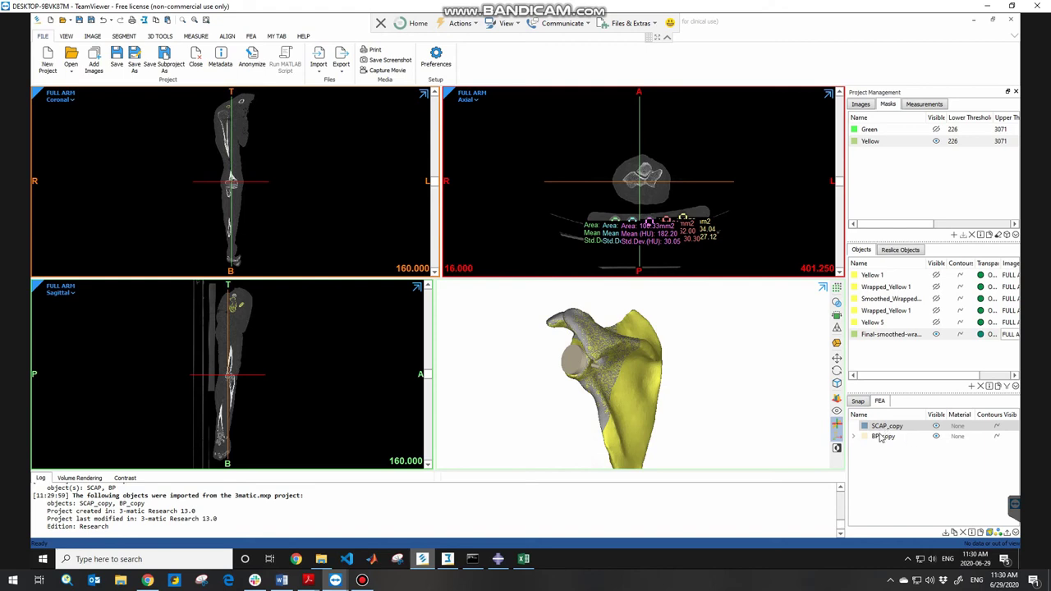
pyautogui.moveTo(597, 395)
pyautogui.mouseDown()
pyautogui.moveTo(629, 394)
pyautogui.moveTo(667, 412)
pyautogui.moveTo(692, 383)
pyautogui.moveTo(596, 363)
pyautogui.moveTo(624, 365)
pyautogui.moveTo(617, 378)
pyautogui.moveTo(570, 370)
pyautogui.moveTo(591, 380)
pyautogui.mouseUp()
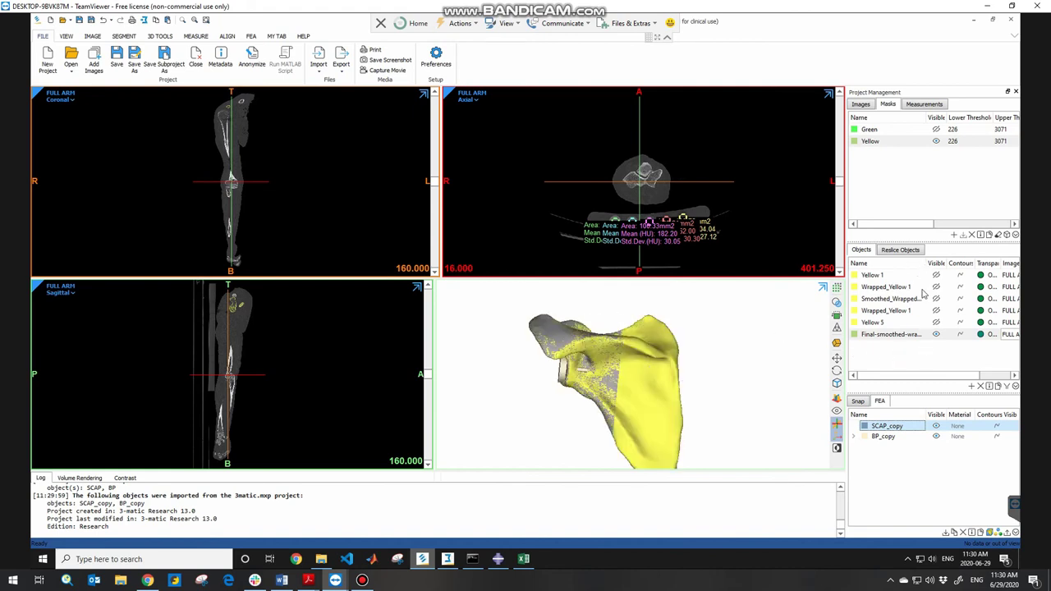
pyautogui.click(937, 336)
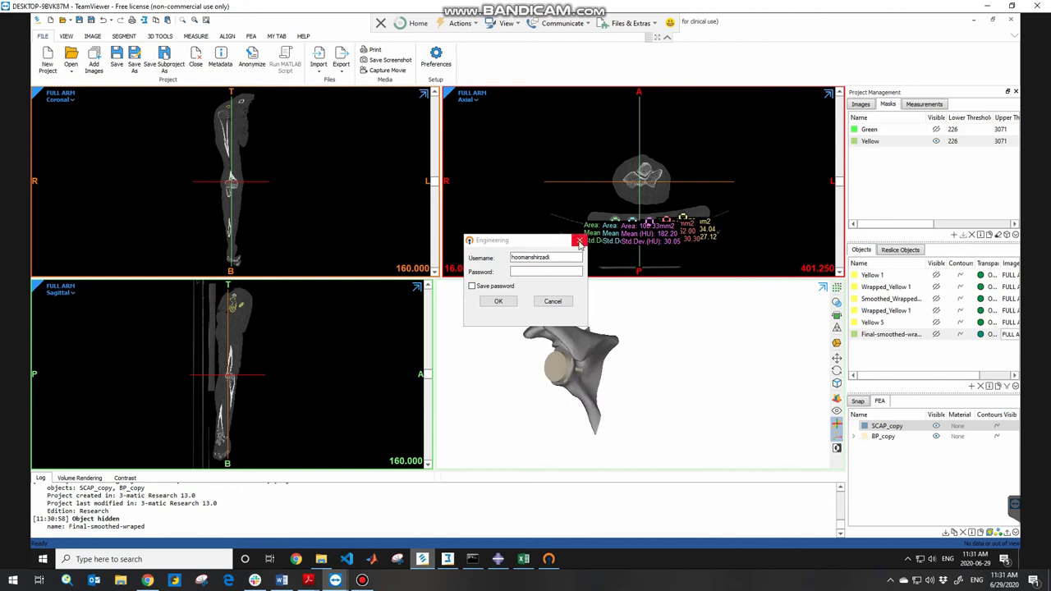
pyautogui.click(553, 301)
# Examine SCAP_copy and BP_copy from several angles in the 3D view, focusing on how the baseplate sits on the glenoid
pyautogui.moveTo(577, 377); pyautogui.dragTo(619, 361, button='right')
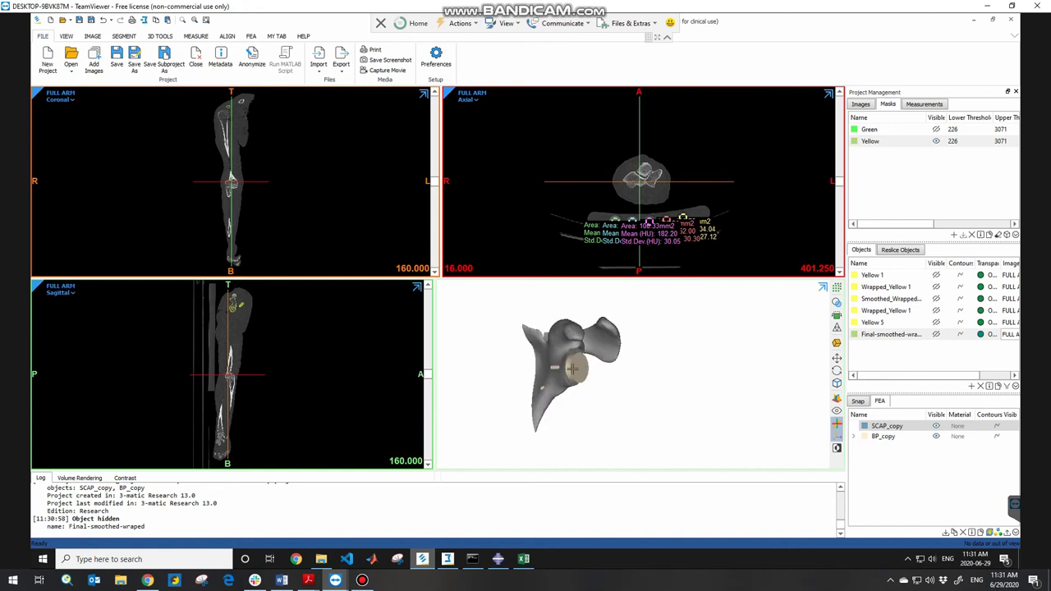
pyautogui.scroll(-1, 572, 368)
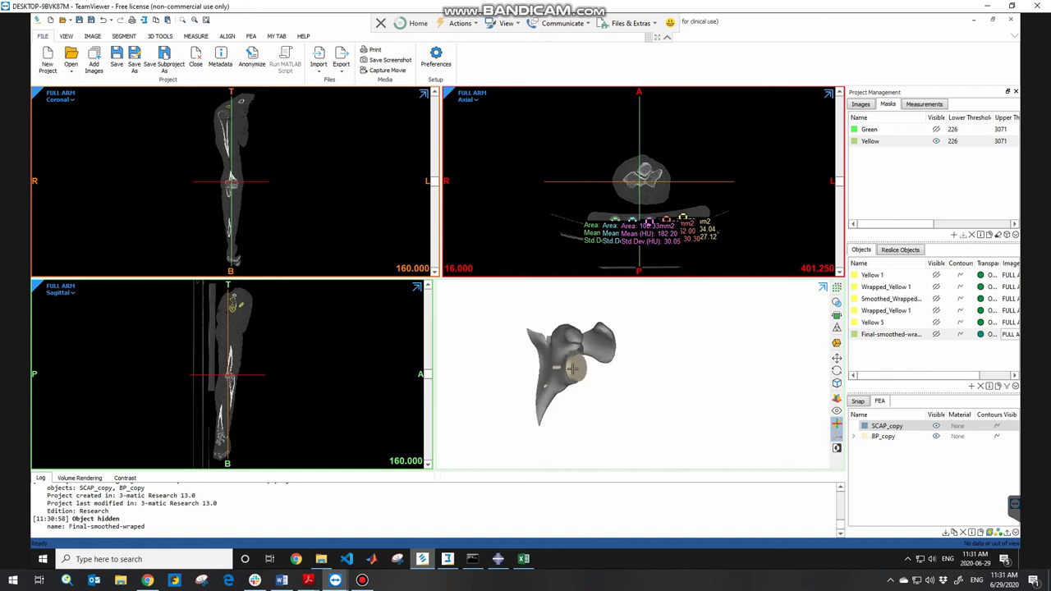
pyautogui.scroll(-2, 572, 368)
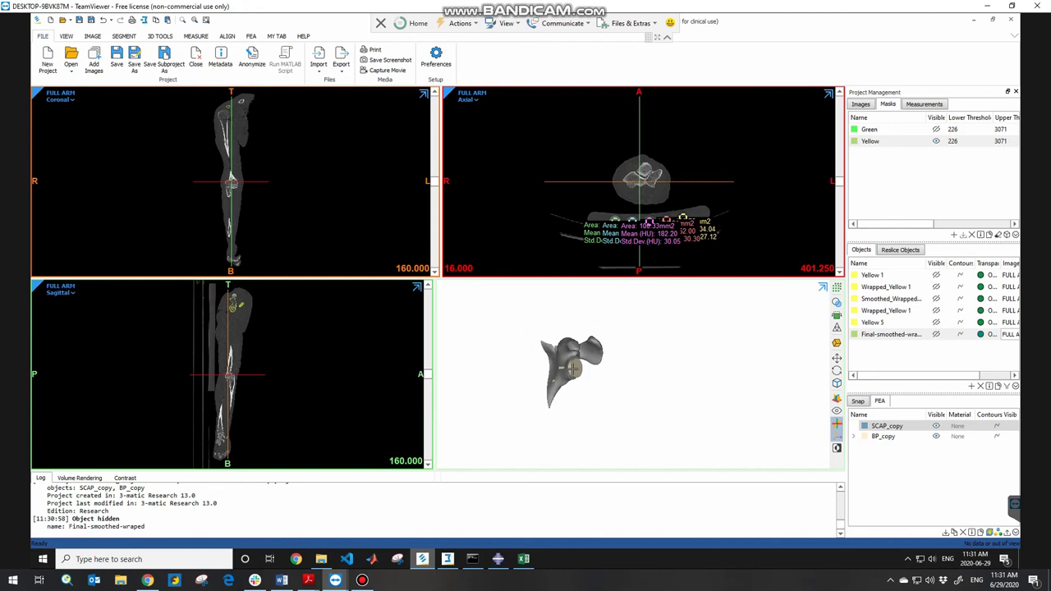
pyautogui.scroll(1, 572, 369)
pyautogui.scroll(2, 572, 368)
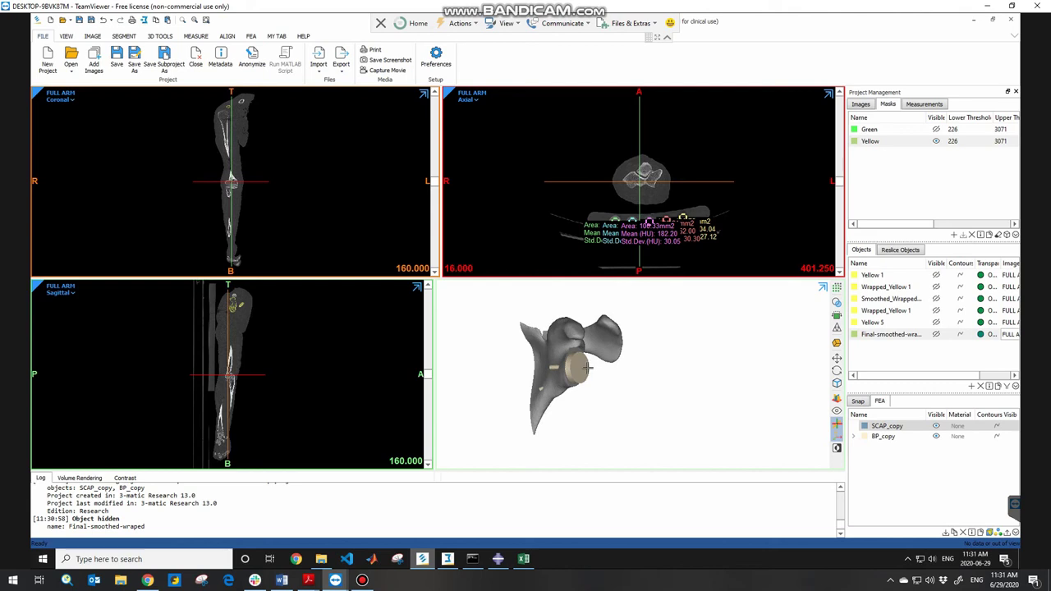
pyautogui.click(588, 367)
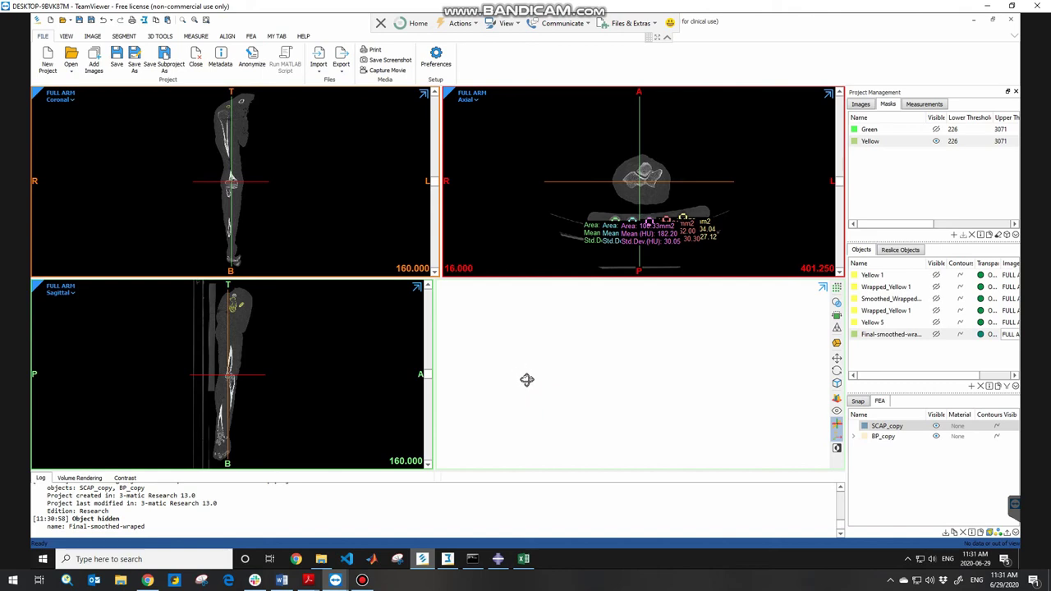
pyautogui.click(586, 370)
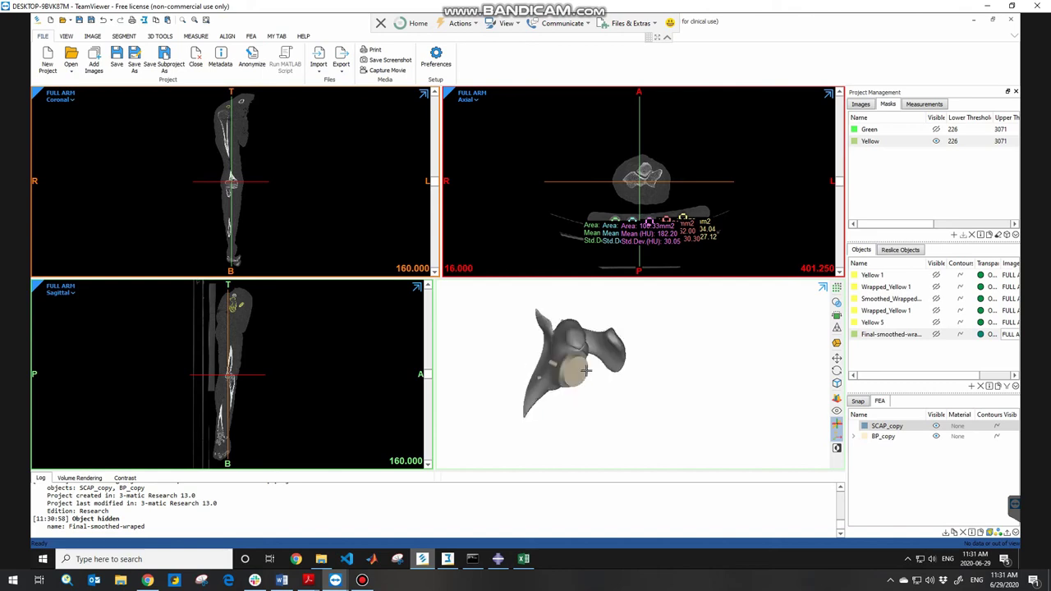
pyautogui.click(587, 370)
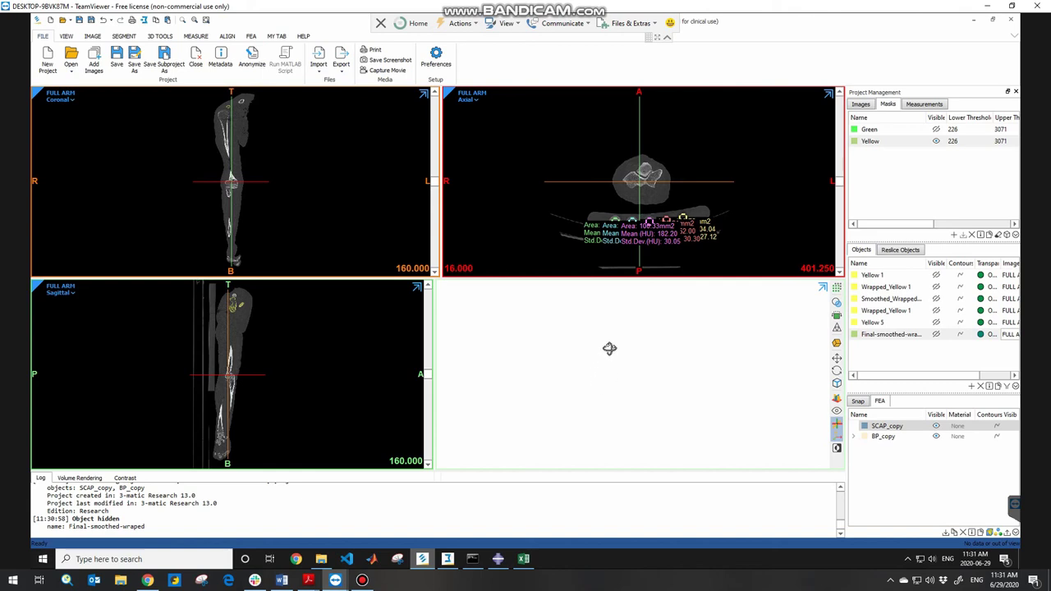
pyautogui.click(591, 362)
pyautogui.click(592, 361)
pyautogui.click(578, 358)
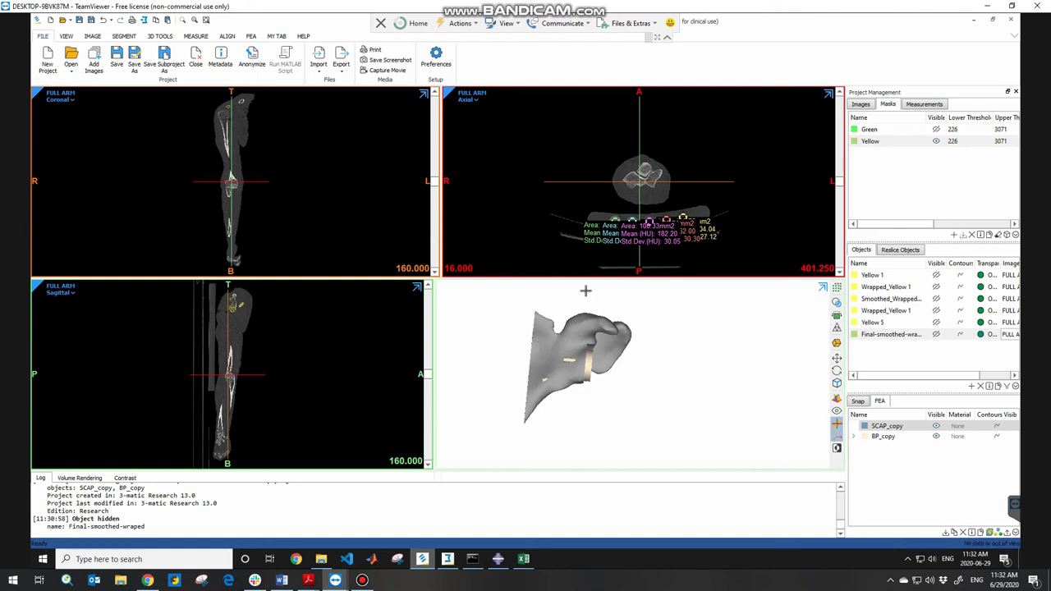
pyautogui.click(626, 351)
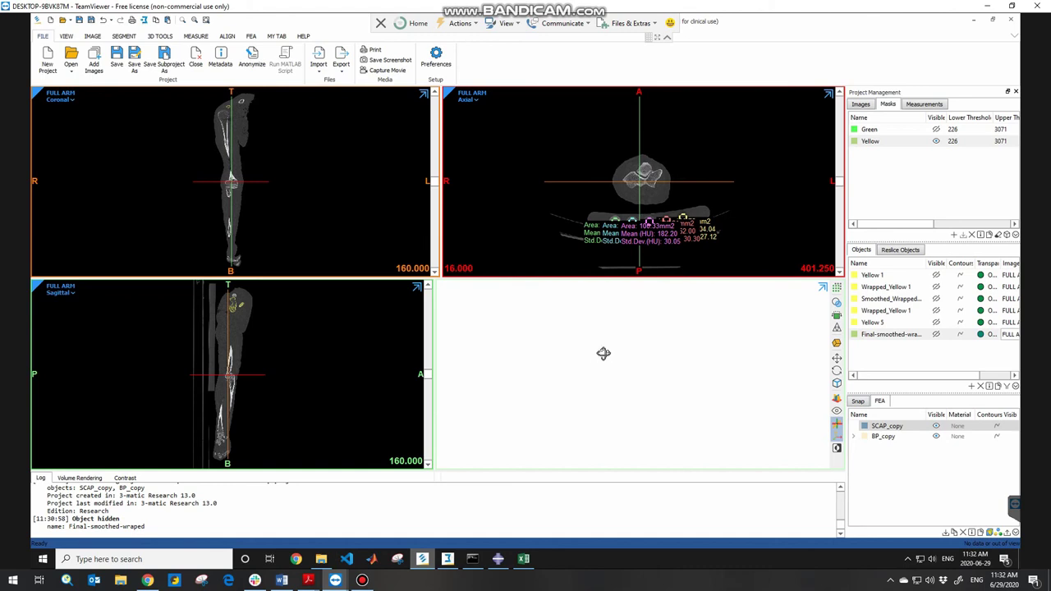